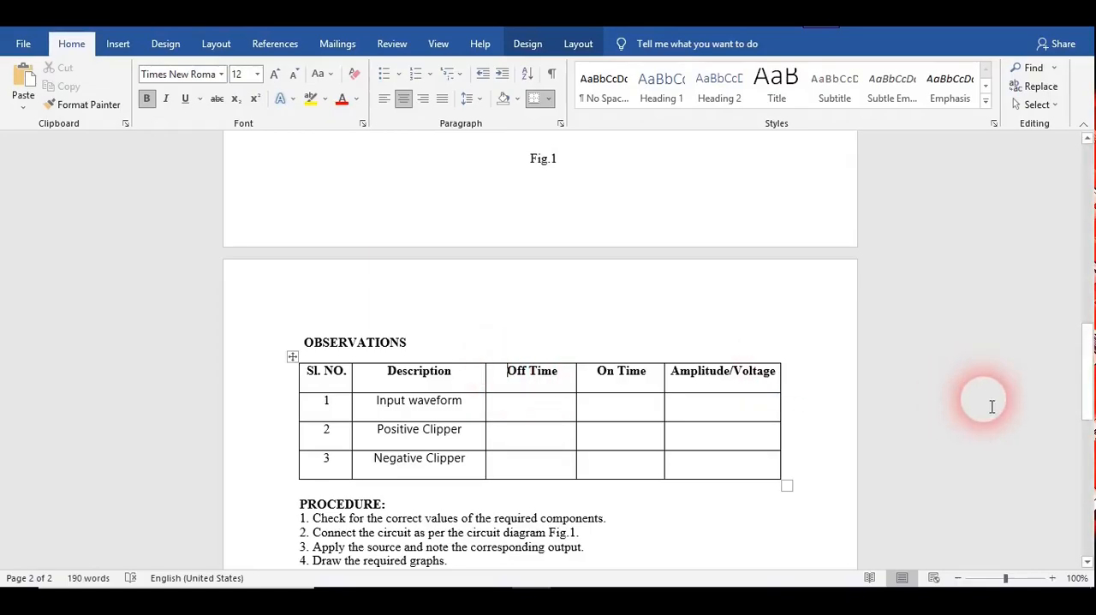
# Review the clipper circuit diagrams, input and output waveforms, and the observations table in the lab document.
pyautogui.moveTo(1084, 392); pyautogui.dragTo(1088, 328)
pyautogui.click(646, 271)
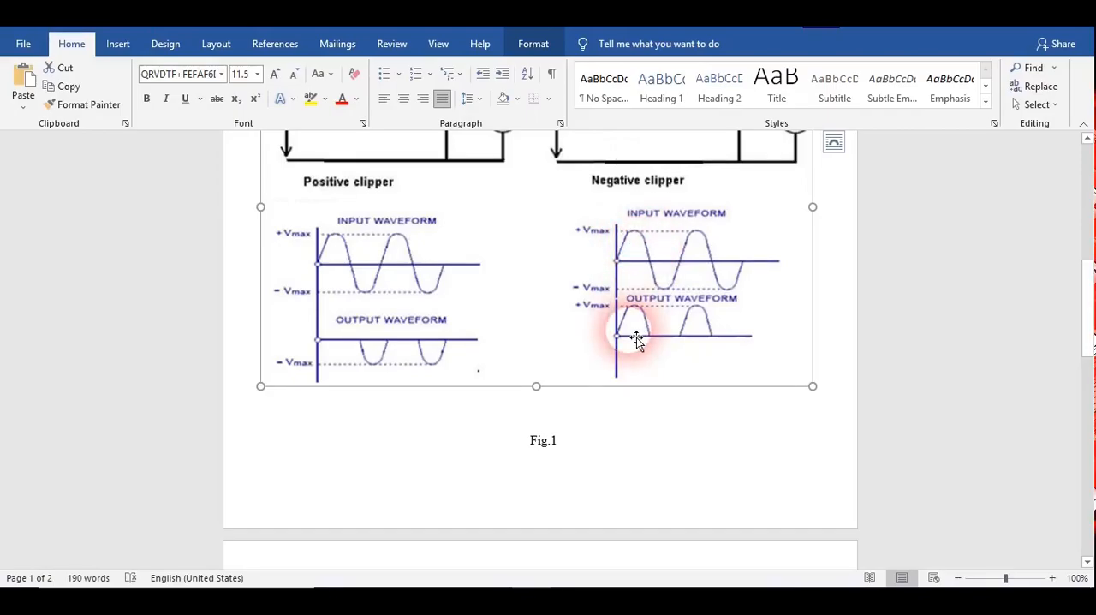
pyautogui.moveTo(1085, 313); pyautogui.dragTo(1089, 385)
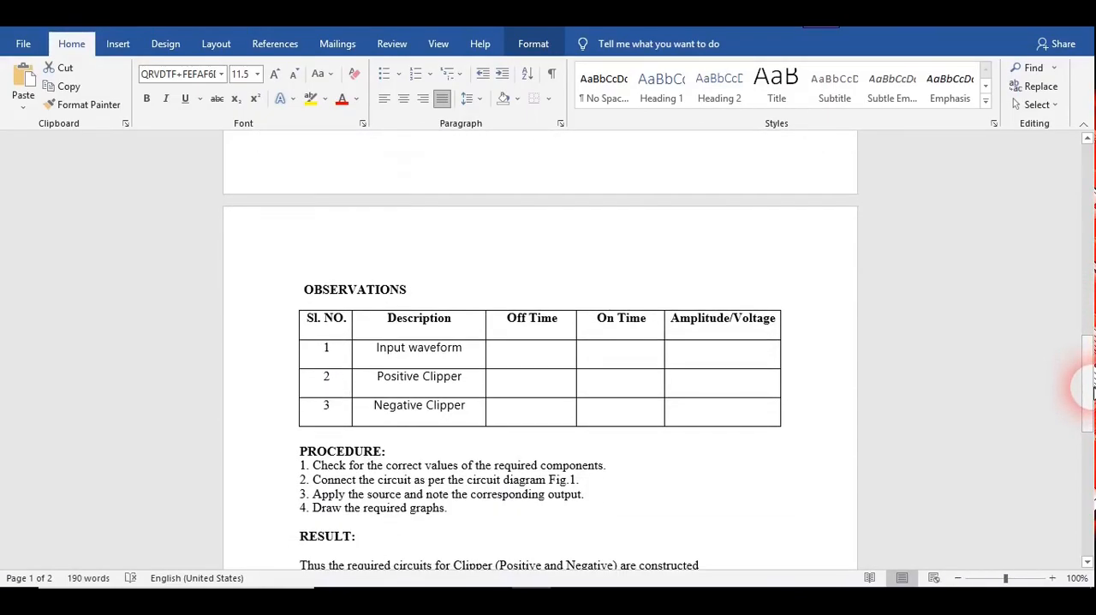
pyautogui.click(726, 363)
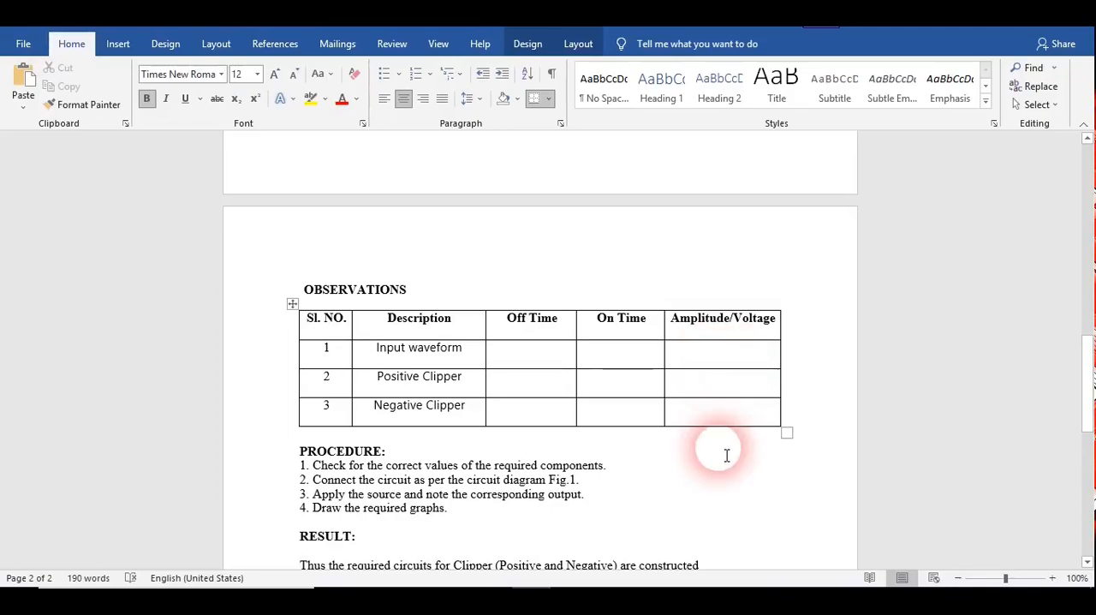
pyautogui.moveTo(1088, 367); pyautogui.dragTo(1092, 248)
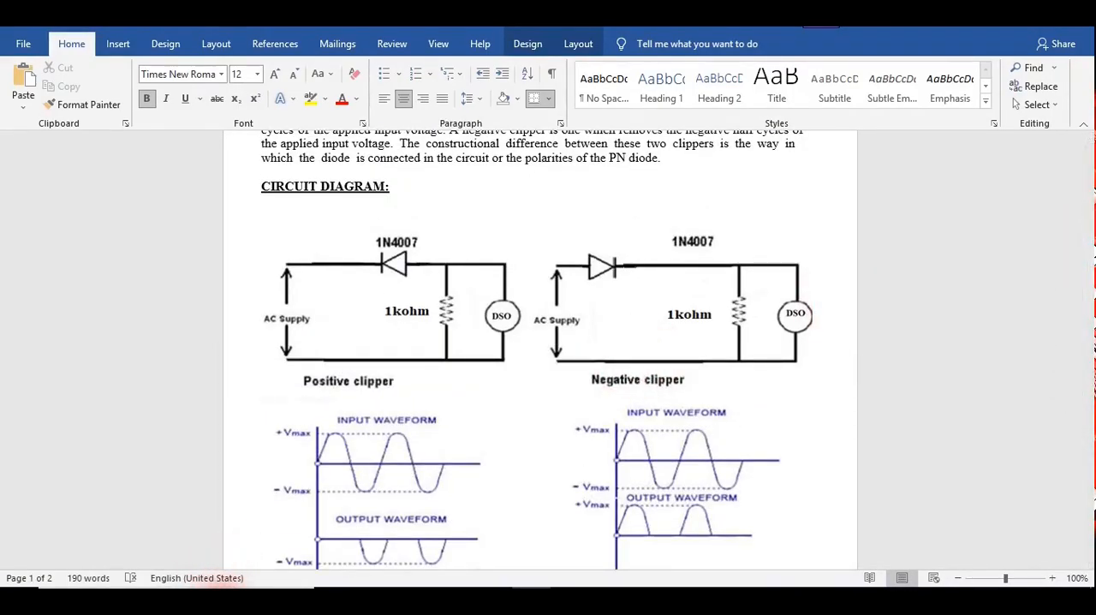
# Search the computer for "multi" and launch NI Multisim 14.1.
pyautogui.click(227, 584)
pyautogui.write('multi')
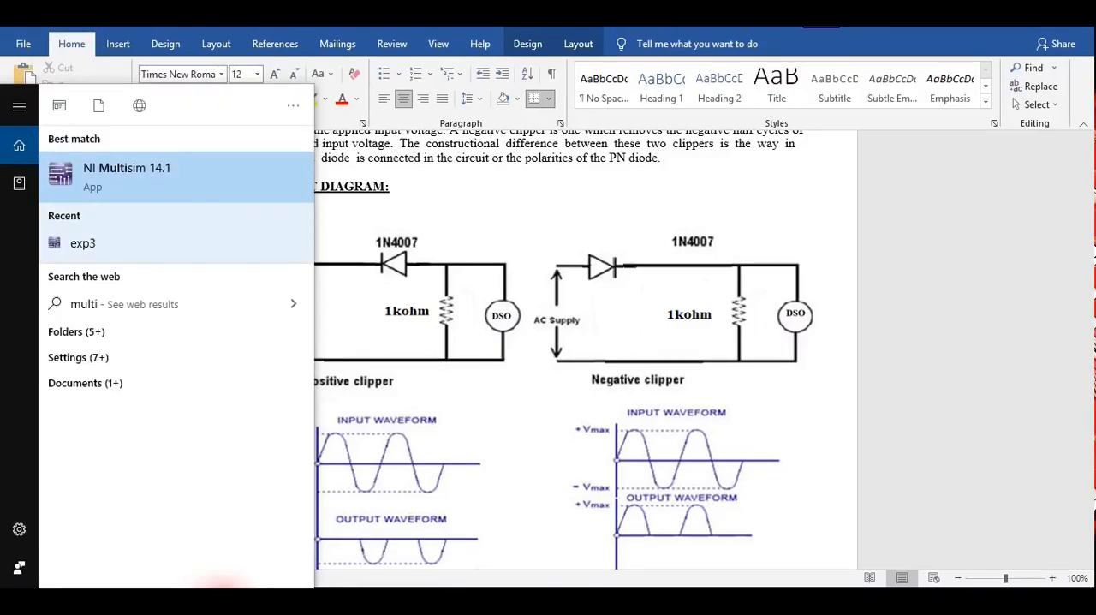
pyautogui.click(110, 182)
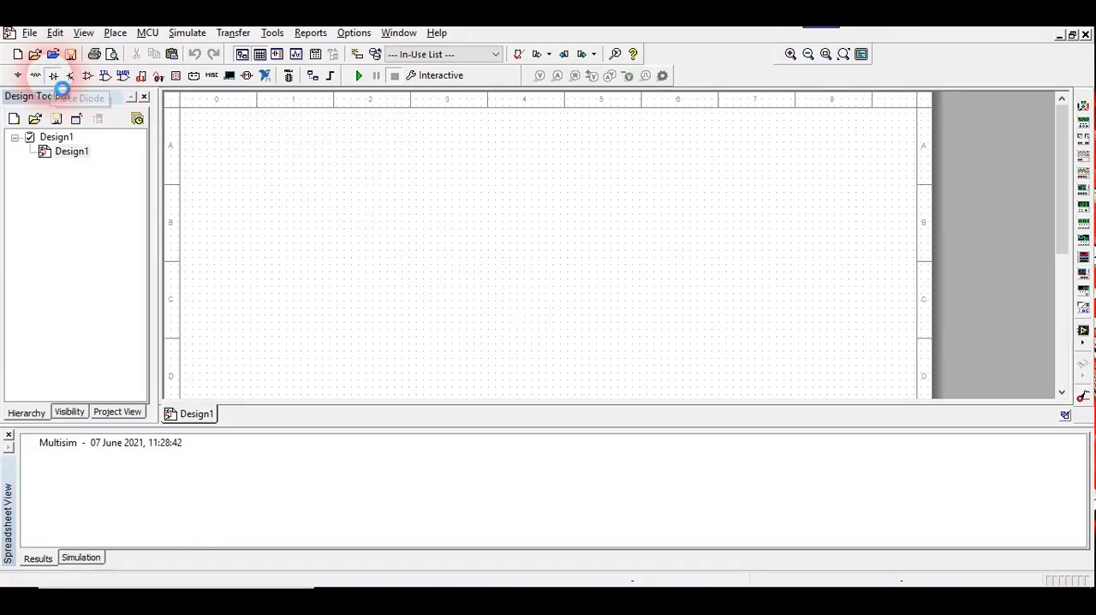
# Find 1n4007 in the DIODE family and place a 1N4007G diode in the upper middle of the schematic.
pyautogui.click(52, 76)
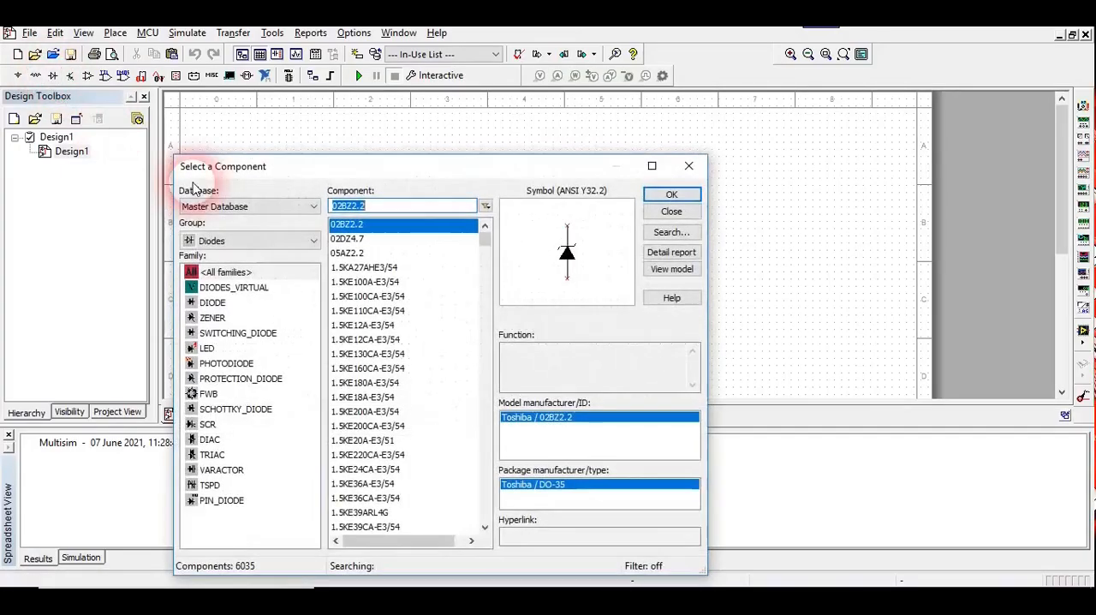
pyautogui.click(218, 303)
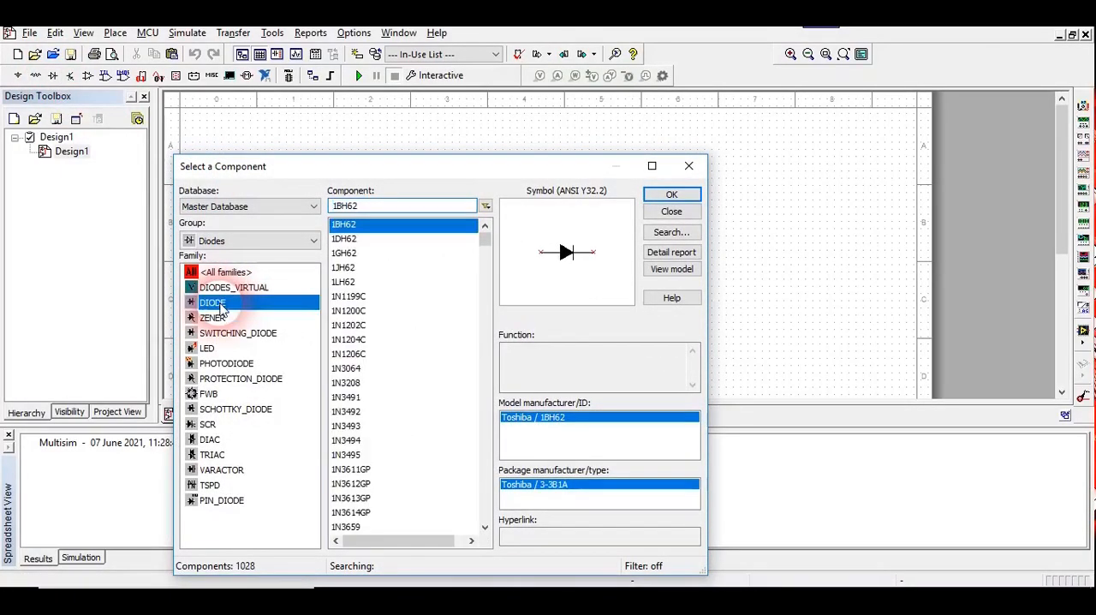
pyautogui.click(379, 208)
pyautogui.press('BackSpace')
pyautogui.press('BackSpace')
pyautogui.press('BackSpace')
pyautogui.press('BackSpace')
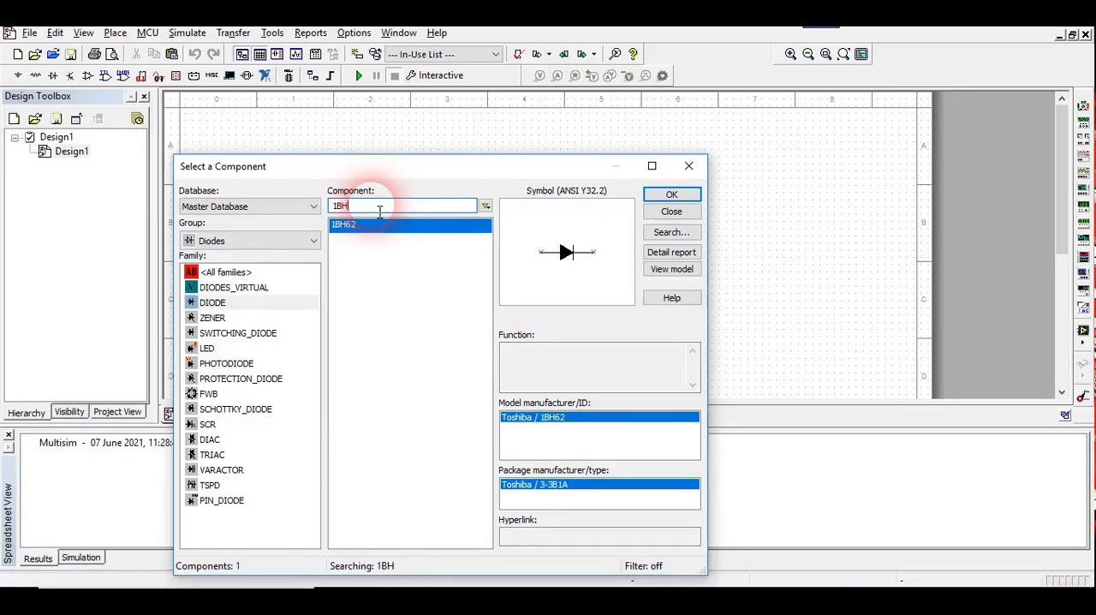
pyautogui.write('n4007')
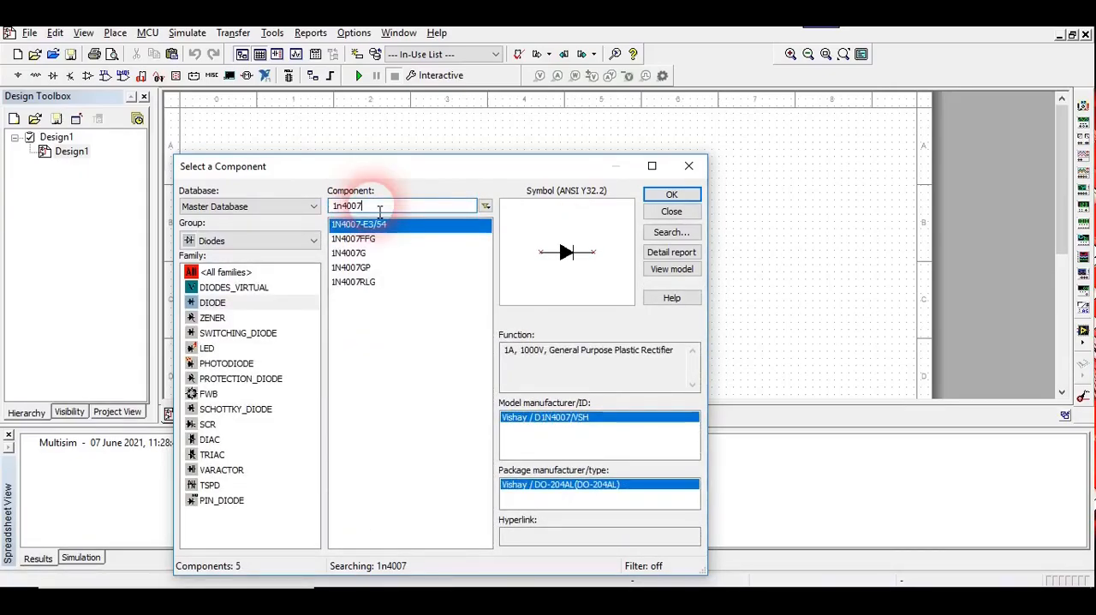
pyautogui.click(358, 253)
pyautogui.click(675, 197)
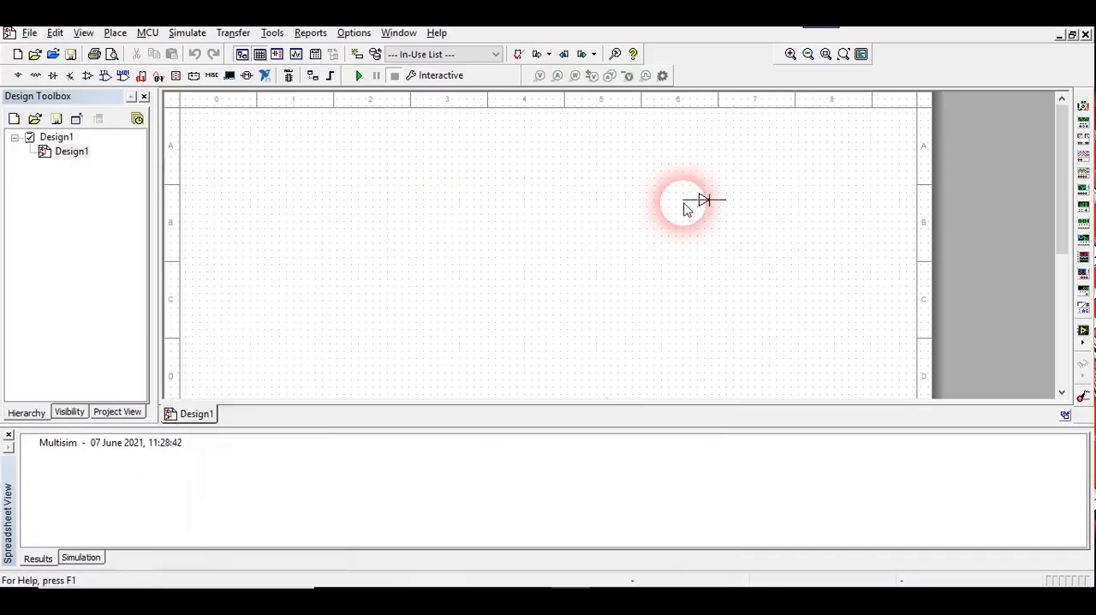
pyautogui.click(519, 195)
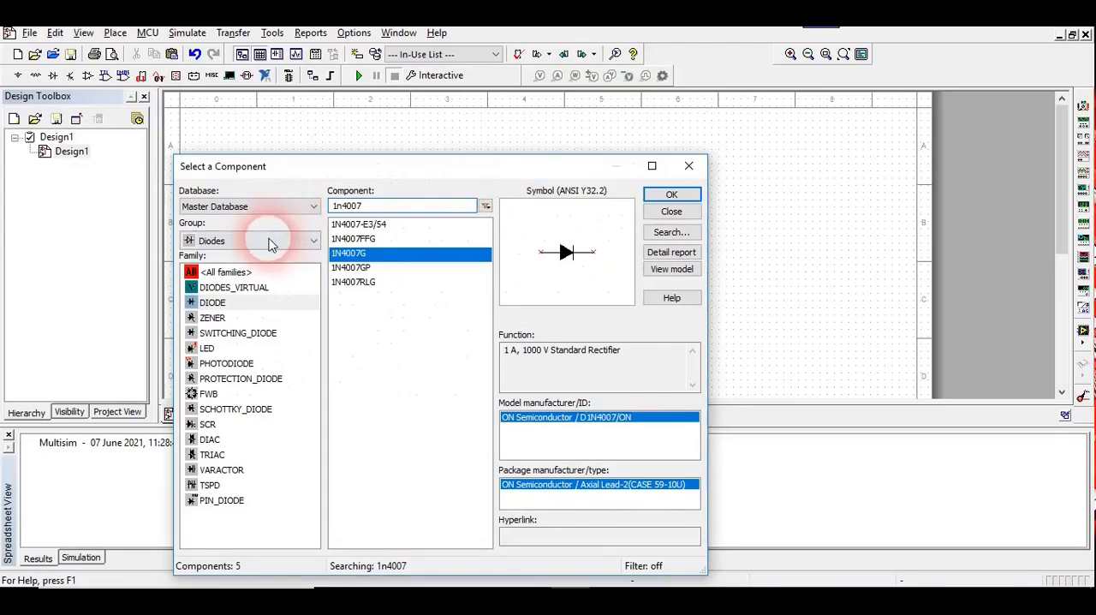
# Place a 1k resistor from the Basic group's RESISTOR family to the right of and slightly below the diode.
pyautogui.click(247, 242)
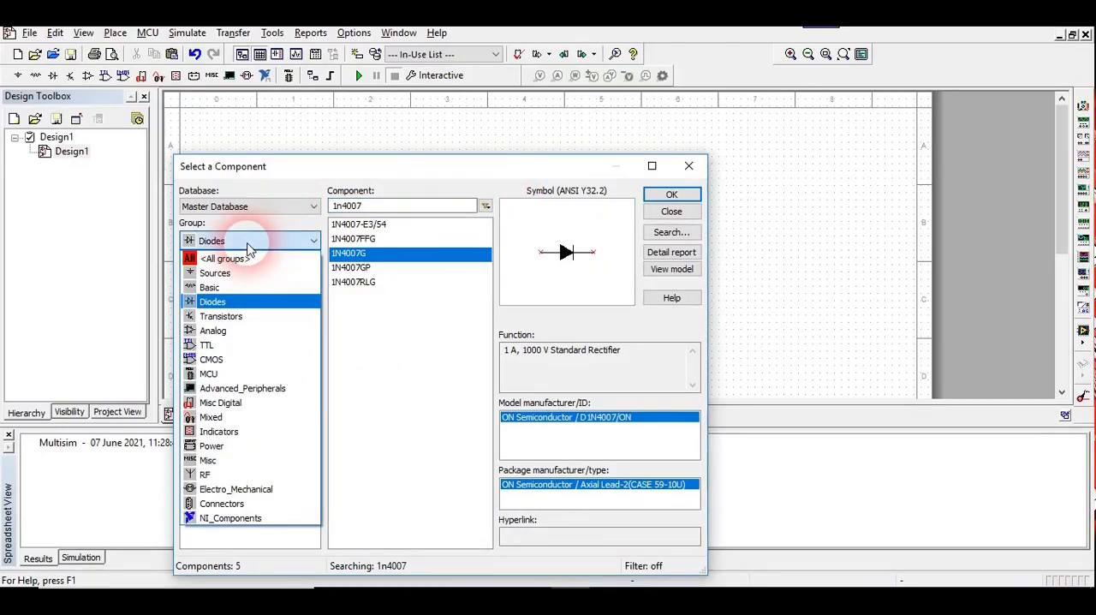
pyautogui.click(209, 286)
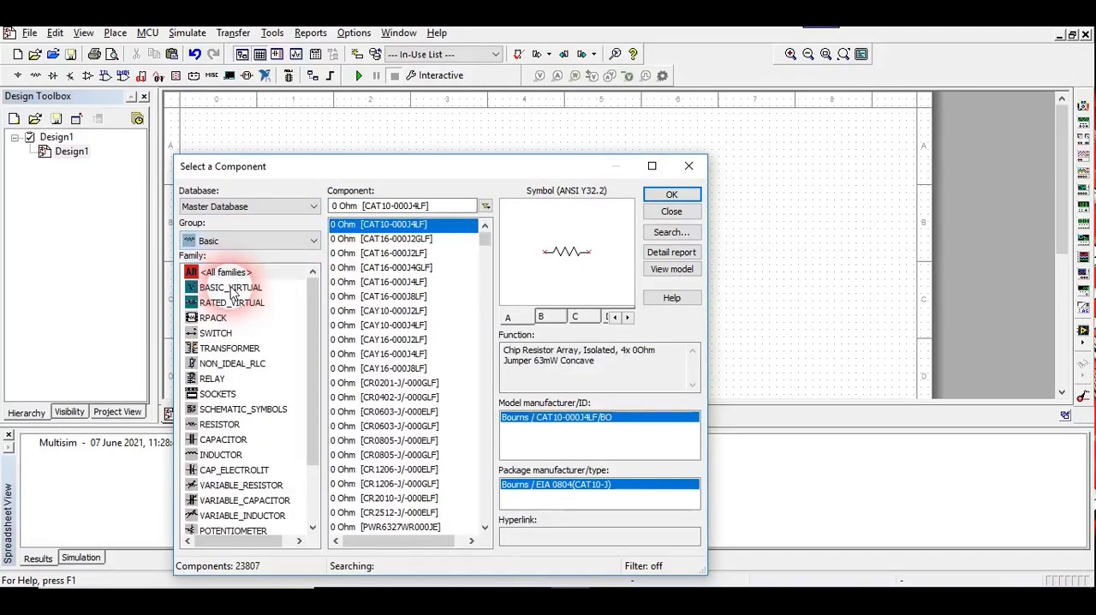
pyautogui.click(220, 426)
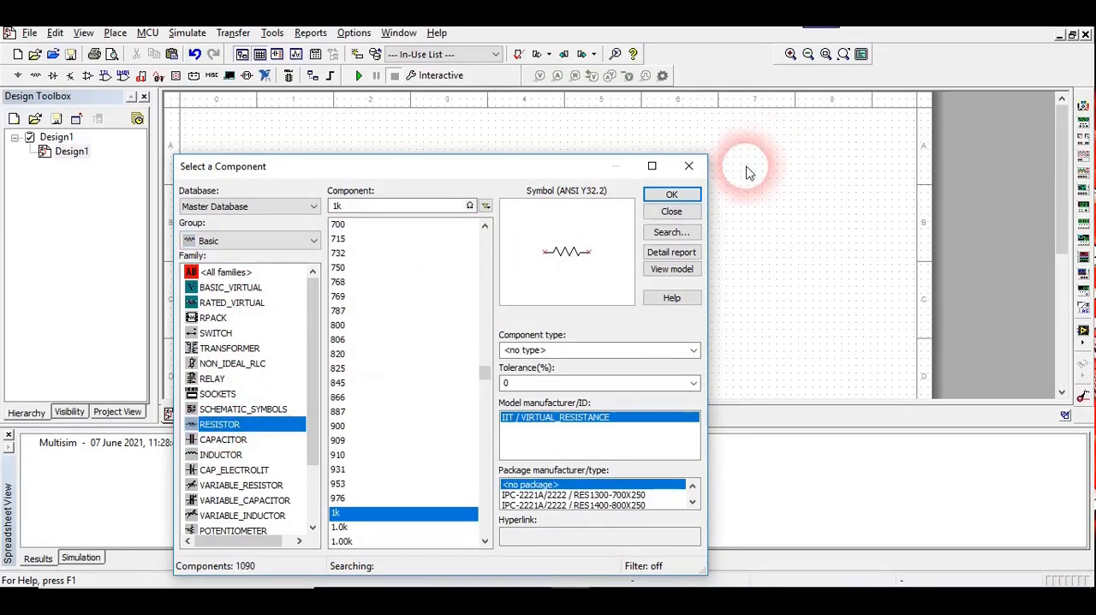
pyautogui.click(675, 196)
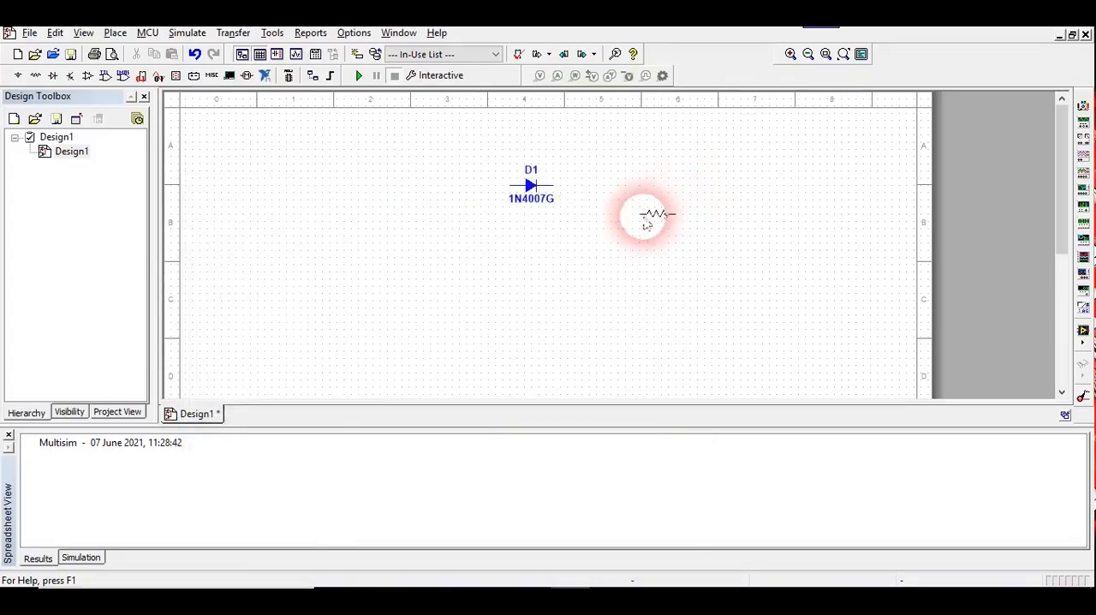
pyautogui.click(603, 221)
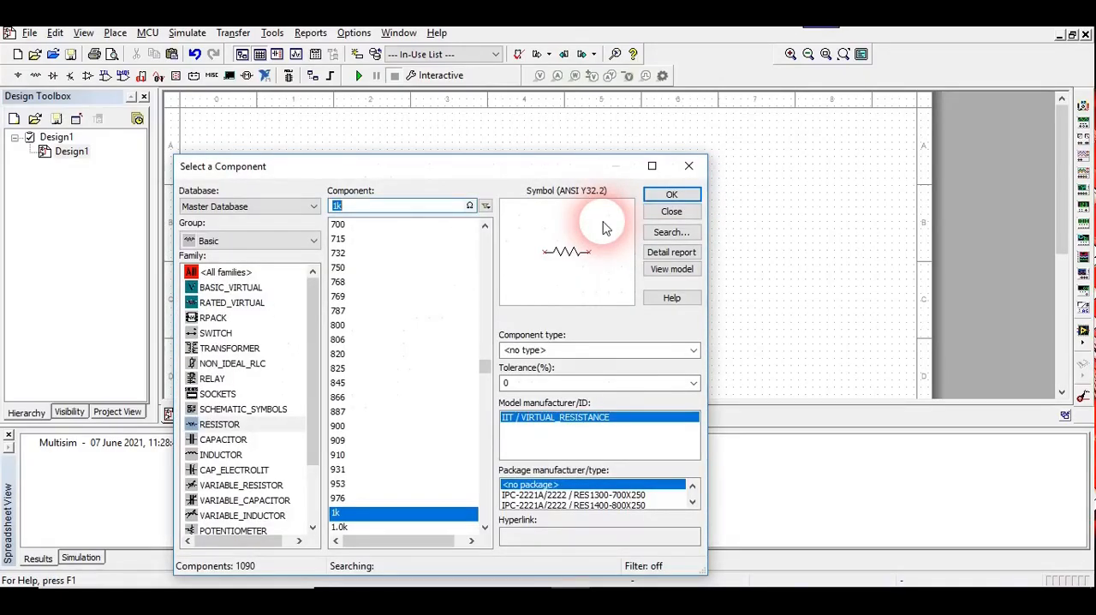
# Place an AC_VOLTAGE source from the Sources group's SIGNAL_VOLTAGE_SOURCES family to the left of and below the diode.
pyautogui.click(264, 244)
pyautogui.click(253, 273)
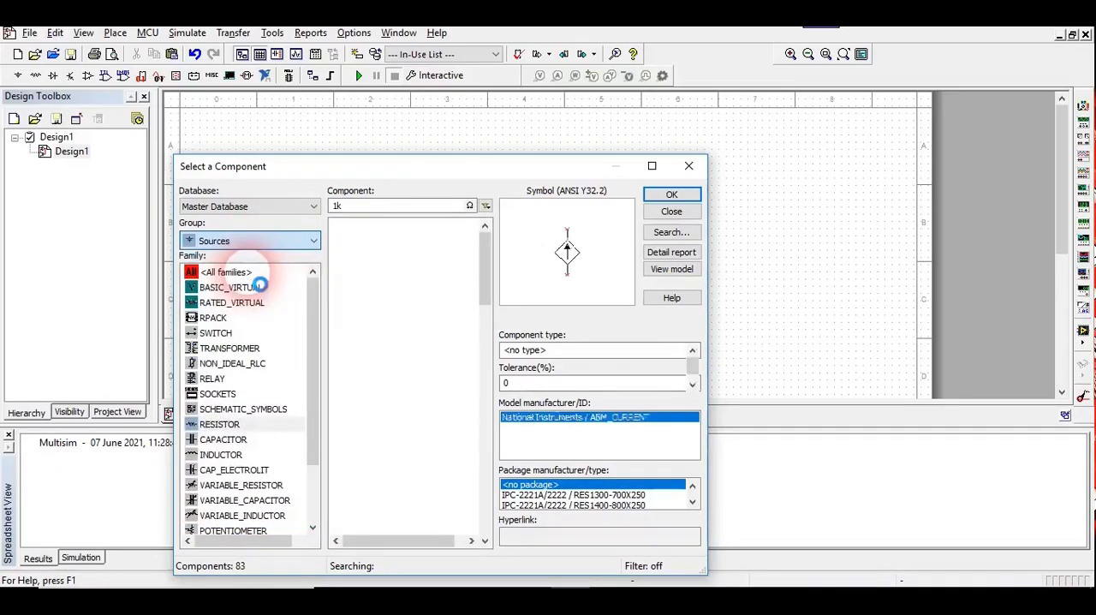
pyautogui.click(248, 302)
pyautogui.click(389, 224)
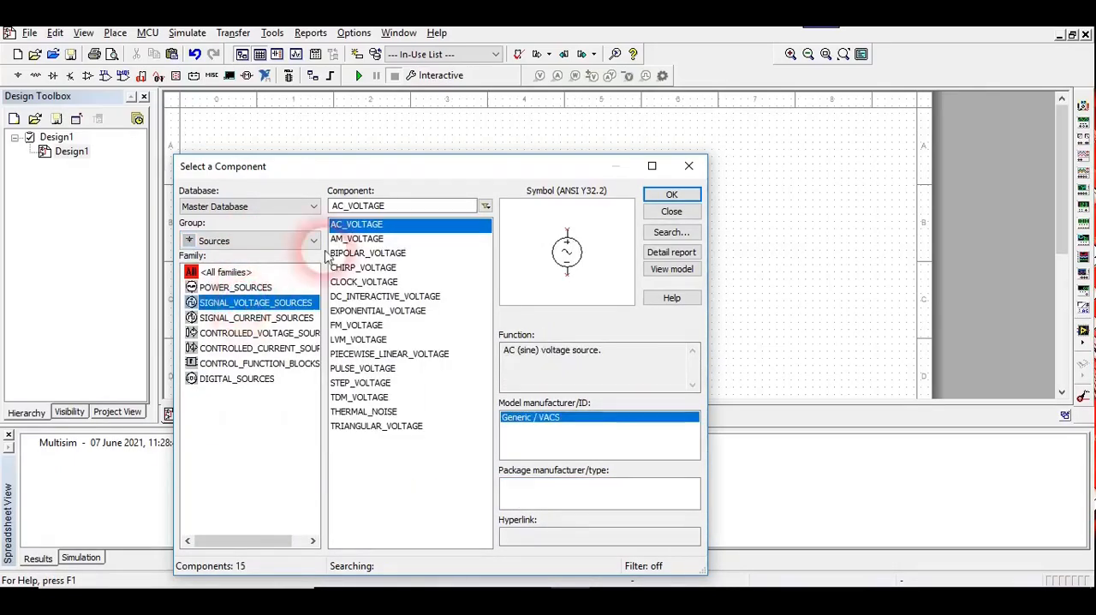
pyautogui.click(672, 194)
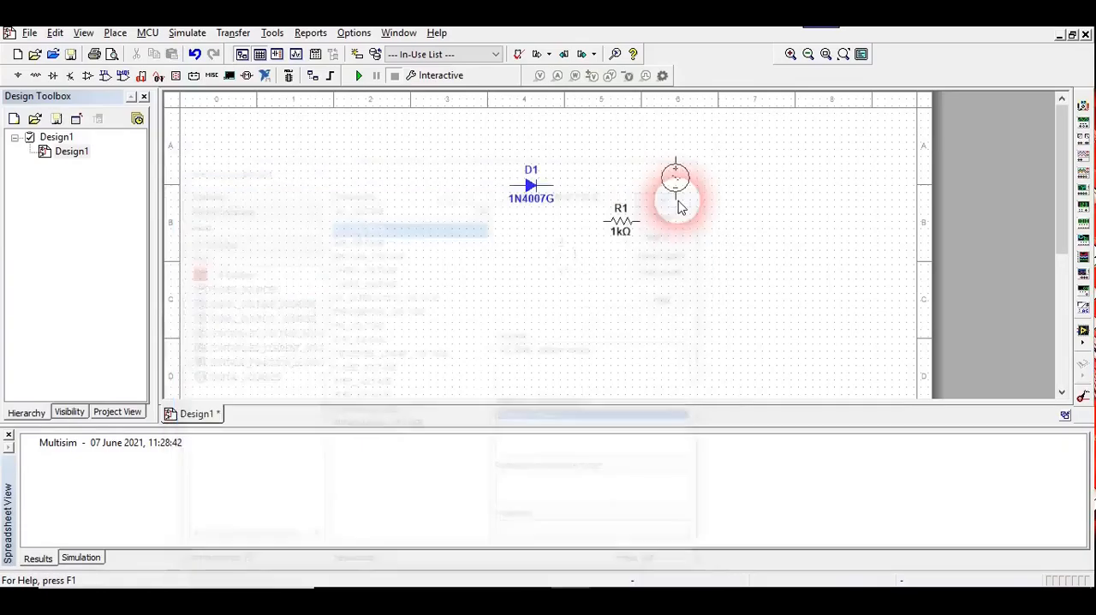
pyautogui.click(343, 246)
pyautogui.click(422, 251)
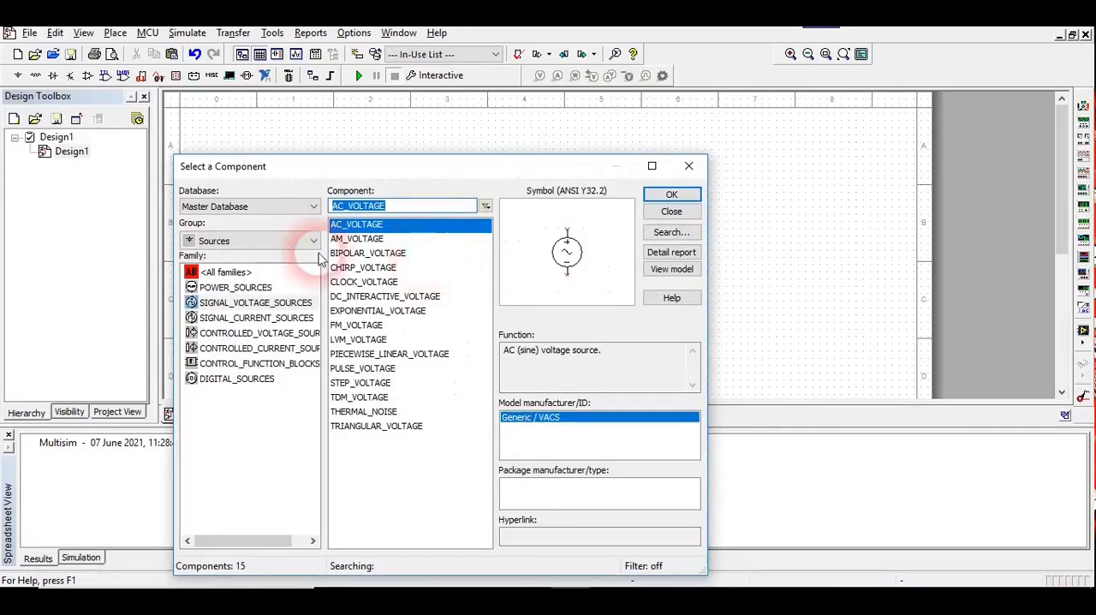
# Place a GROUND from the POWER_SOURCES family below the resistor and finish adding components.
pyautogui.click(251, 287)
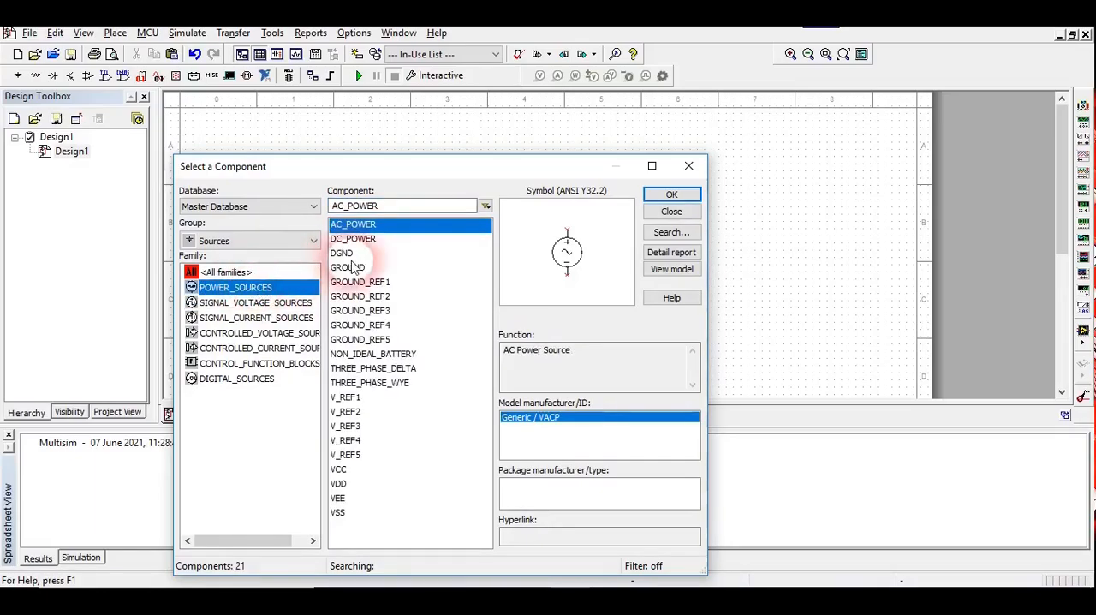
pyautogui.click(351, 268)
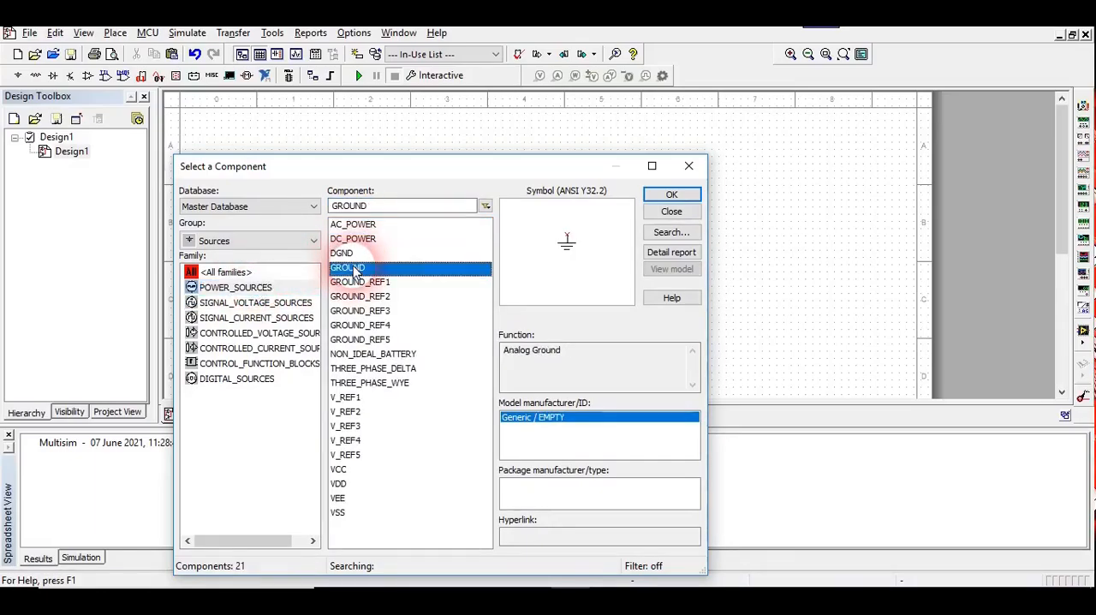
pyautogui.click(661, 195)
pyautogui.click(596, 285)
pyautogui.click(660, 214)
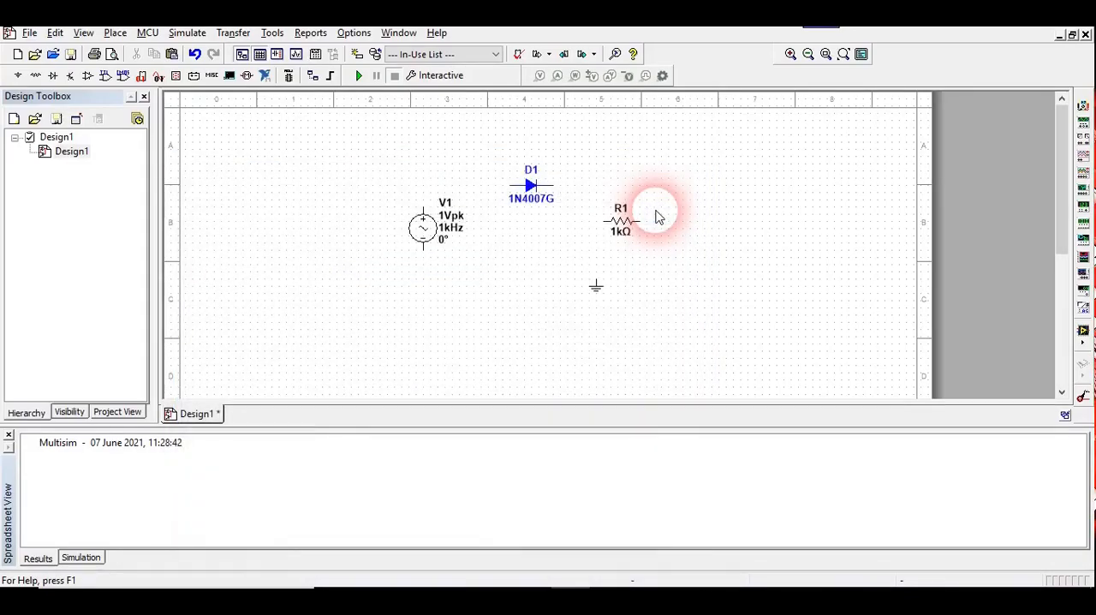
pyautogui.click(423, 216)
pyautogui.click(509, 185)
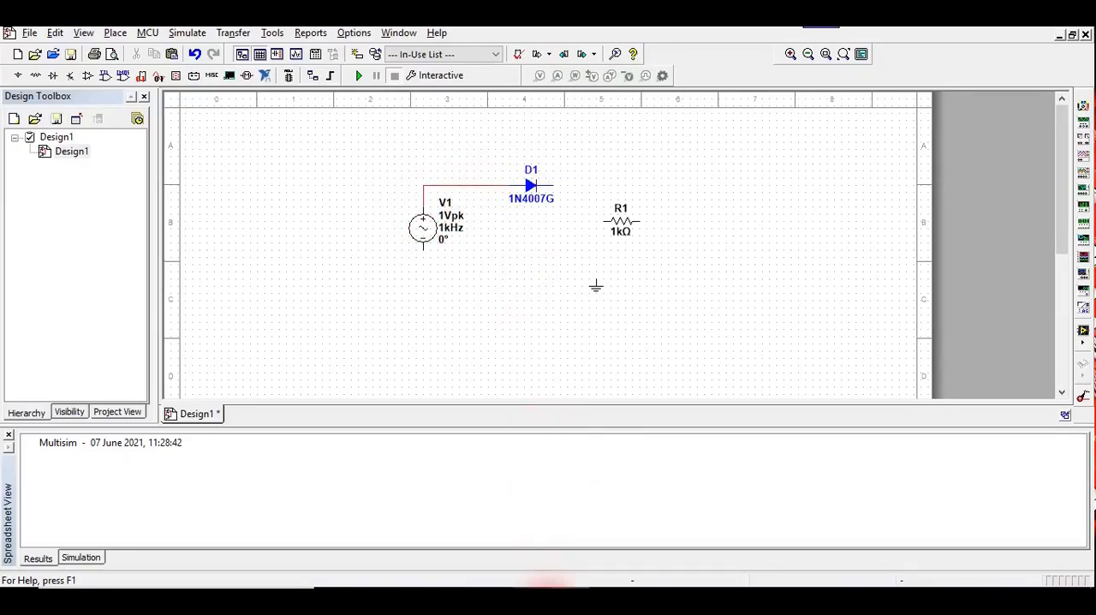
pyautogui.click(537, 603)
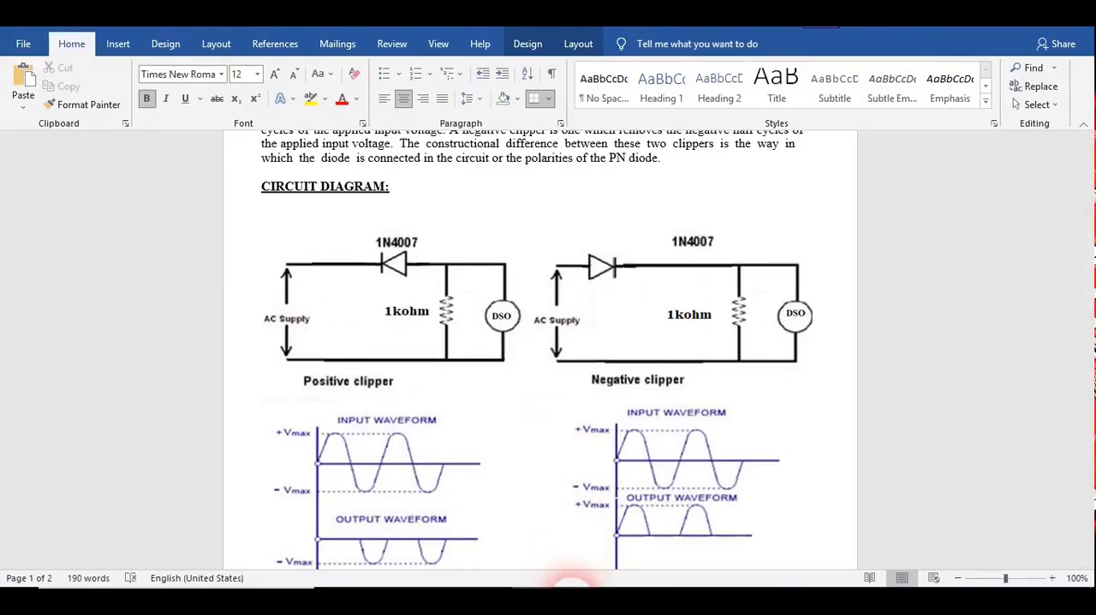
pyautogui.click(571, 600)
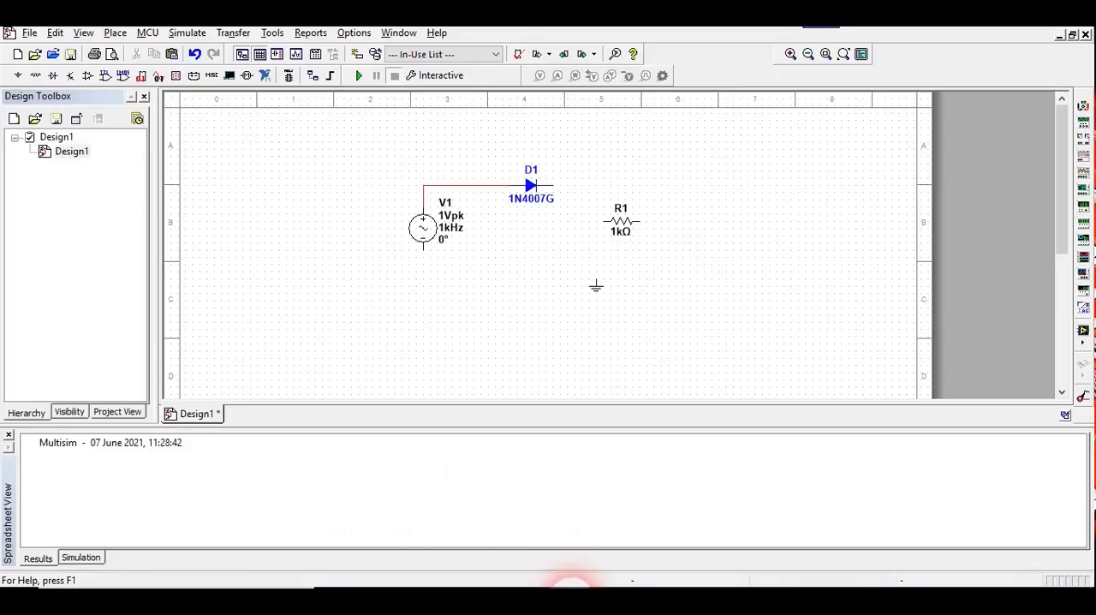
pyautogui.click(501, 185)
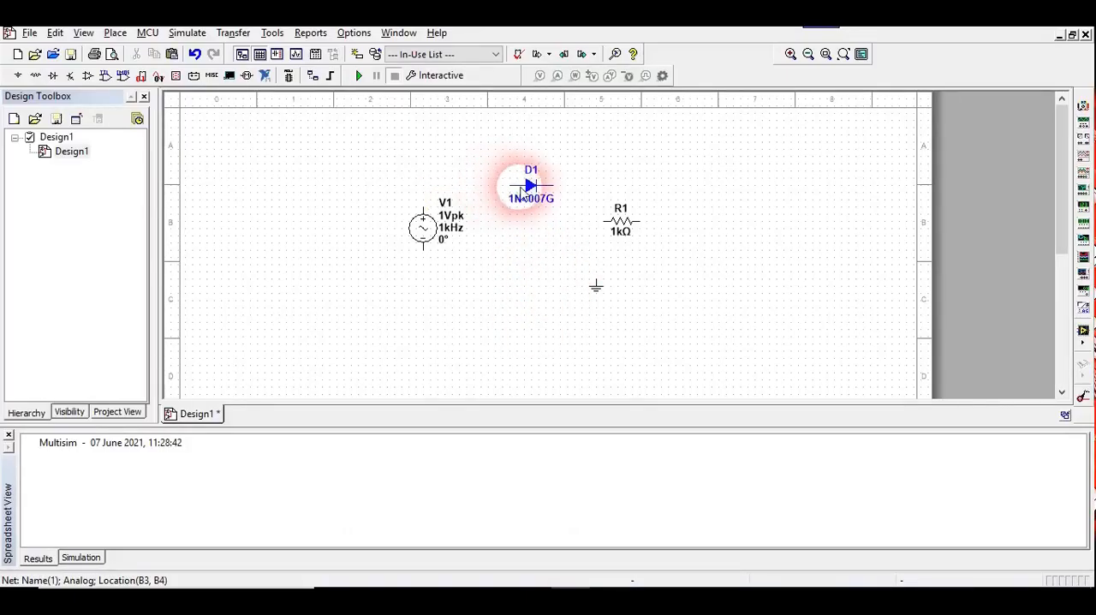
# Flip the 1N4007G diode horizontally and wire the AC source's positive terminal to its cathode.
pyautogui.click(524, 184)
pyautogui.rightClick(523, 189)
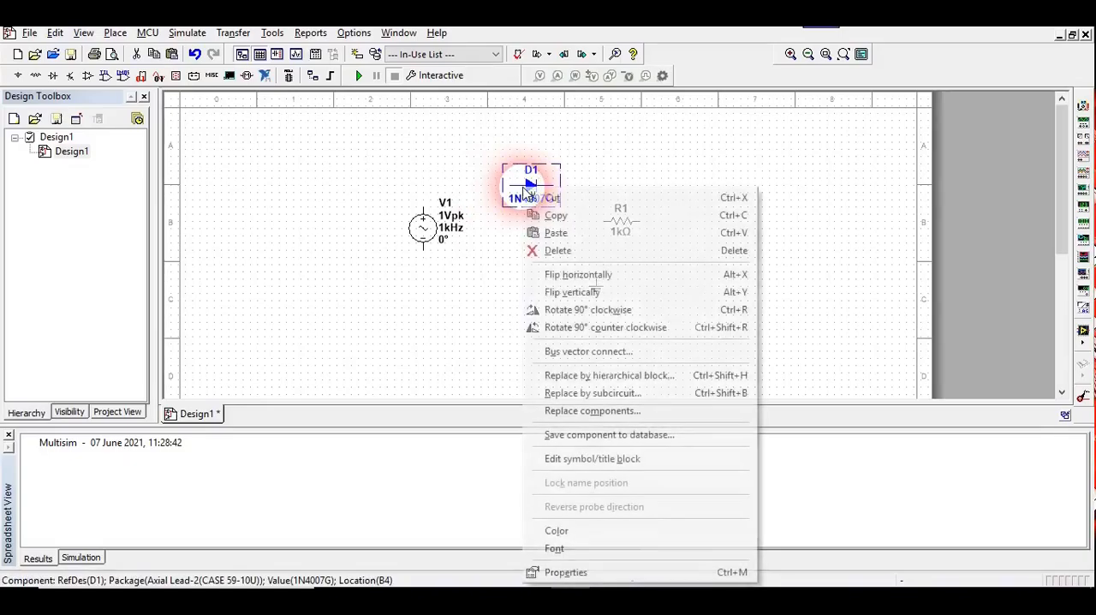
pyautogui.click(575, 275)
pyautogui.click(374, 141)
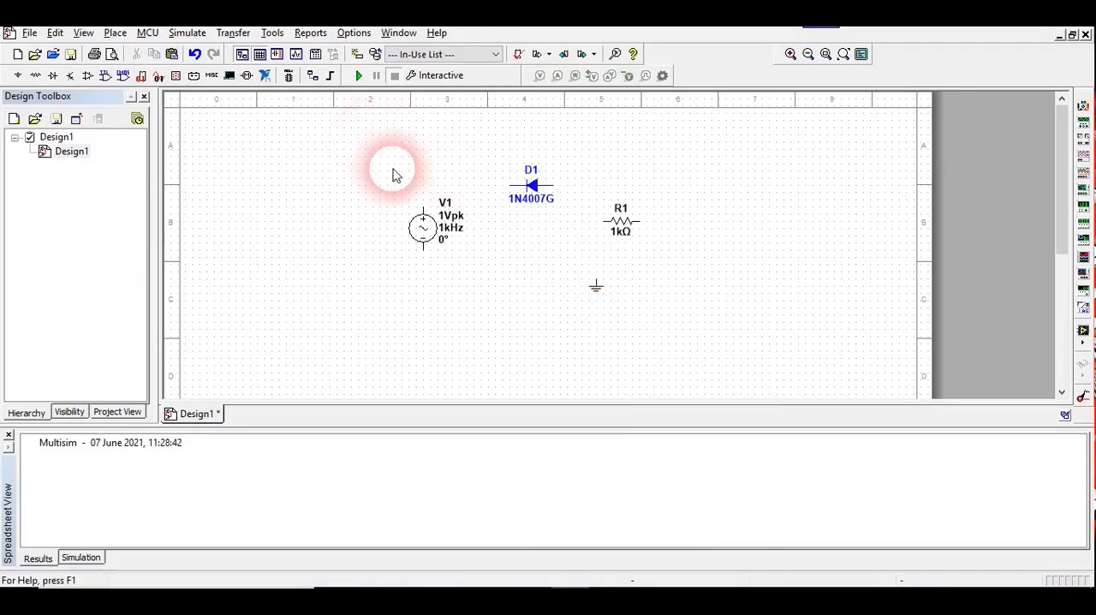
pyautogui.click(423, 214)
pyautogui.click(514, 187)
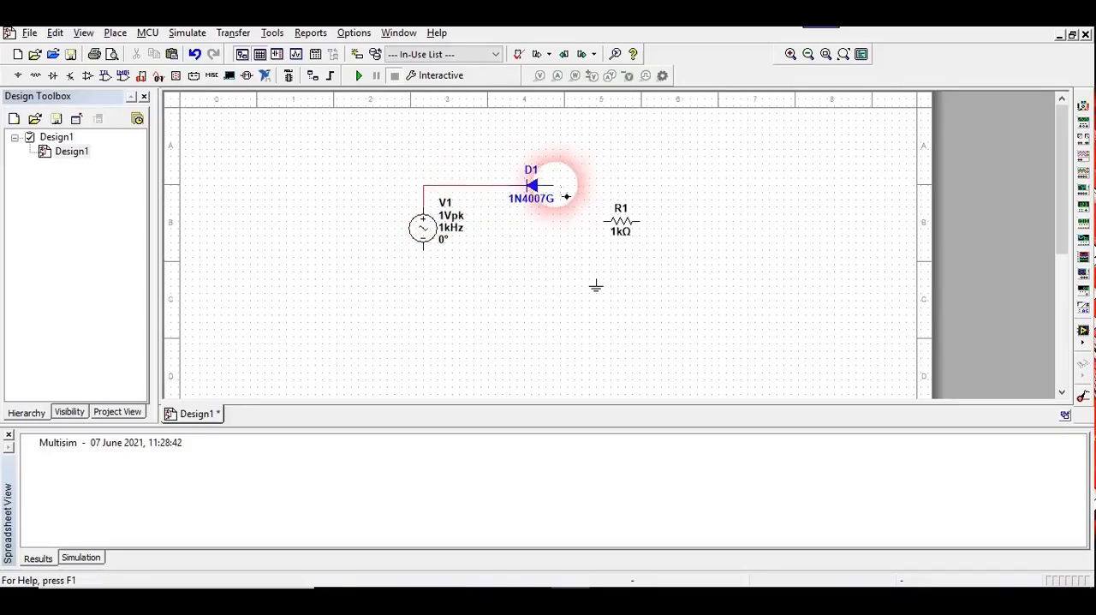
# Rotate the 1 kΩ resistor 90° clockwise and wire the diode's anode to its upper terminal.
pyautogui.click(621, 219)
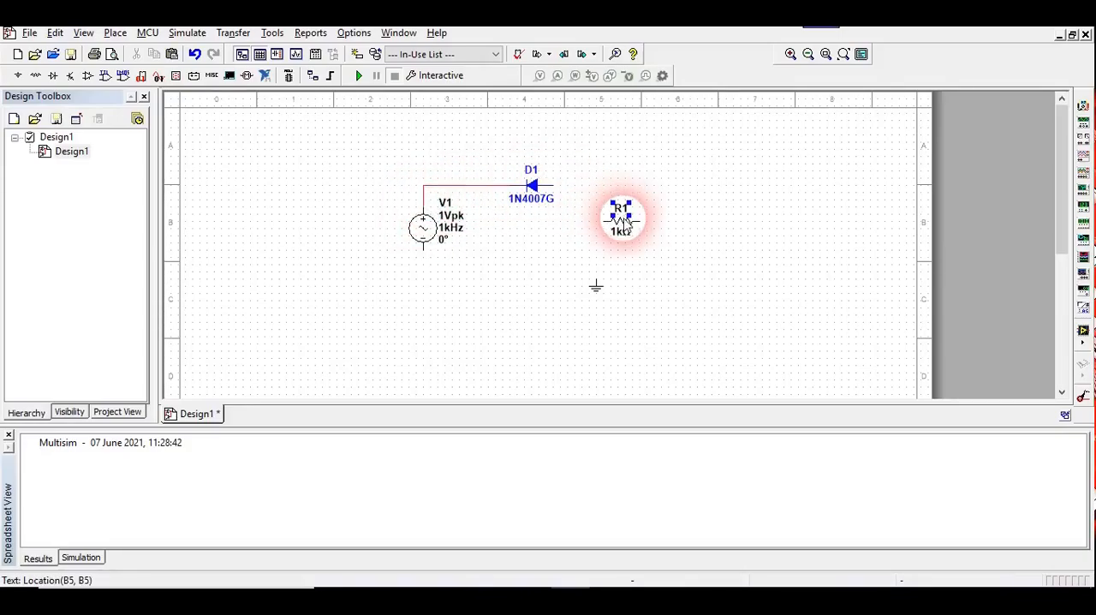
pyautogui.rightClick(623, 219)
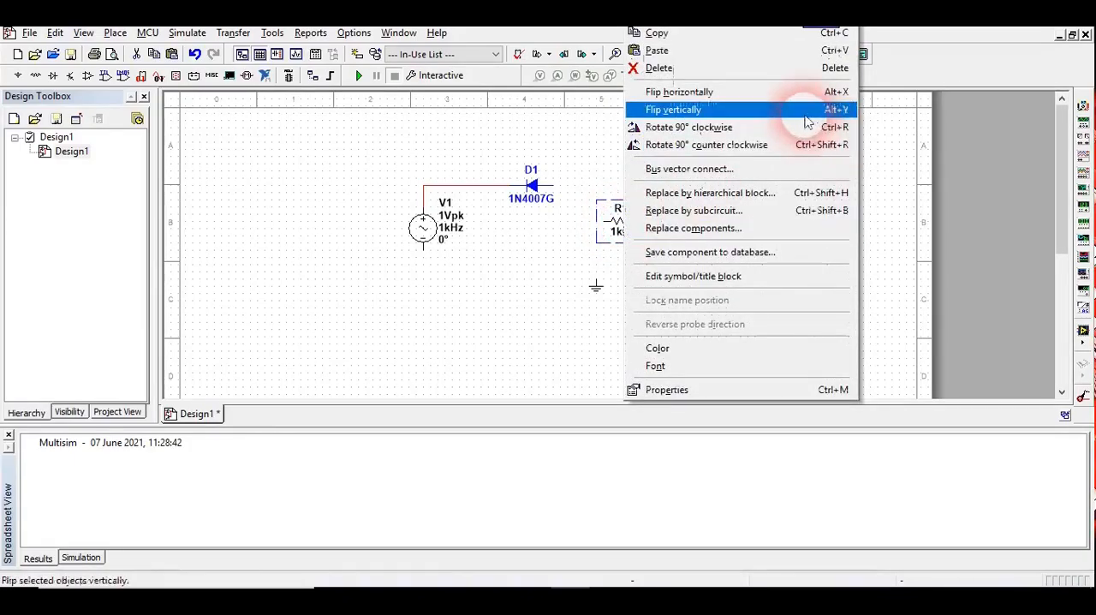
pyautogui.click(795, 126)
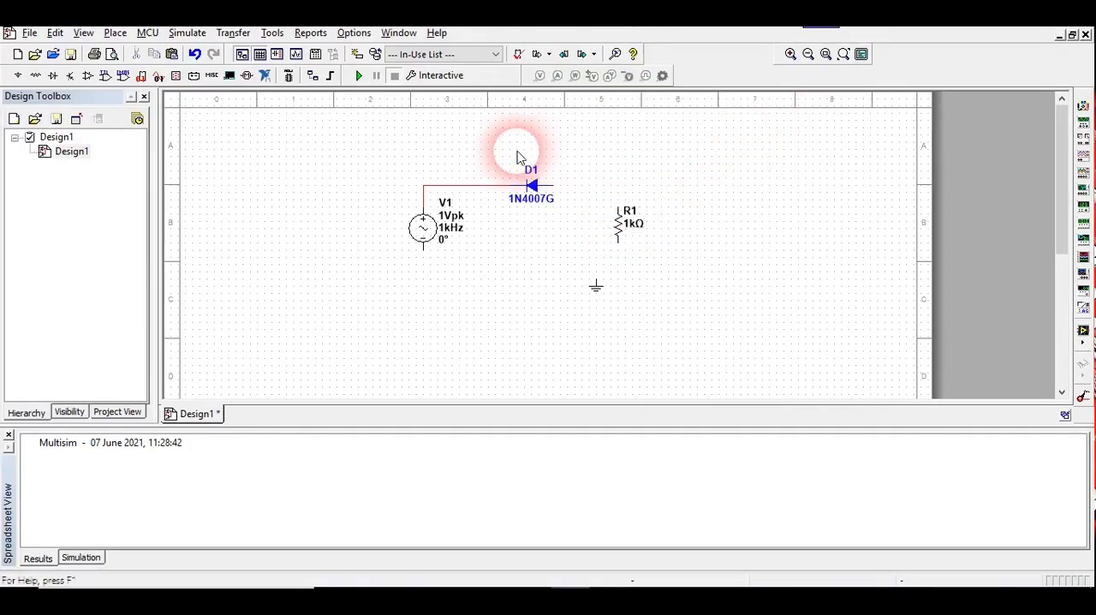
pyautogui.click(553, 185)
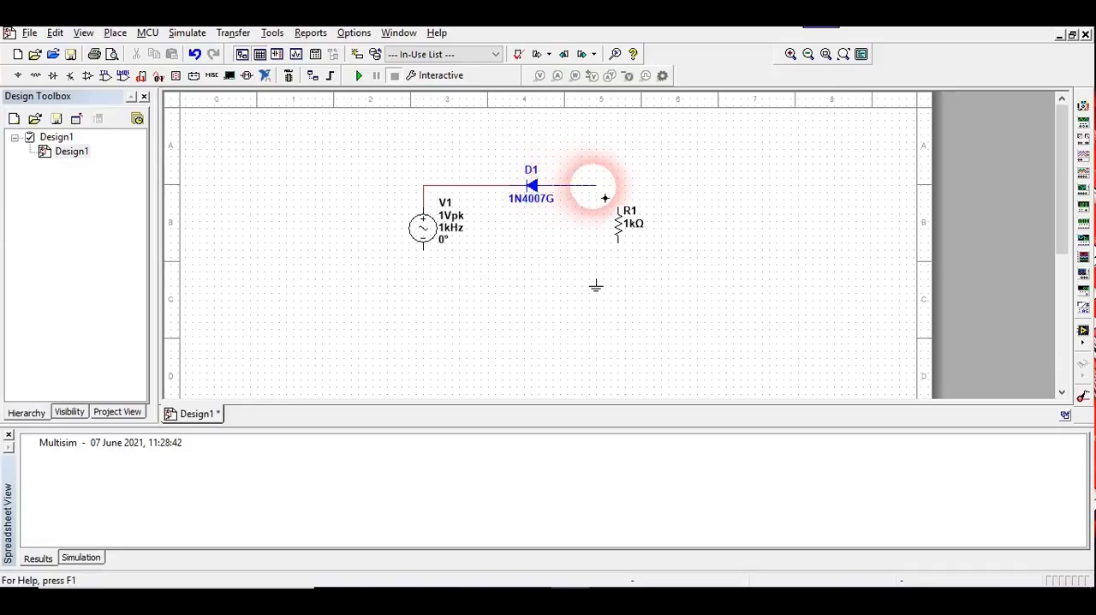
pyautogui.click(618, 207)
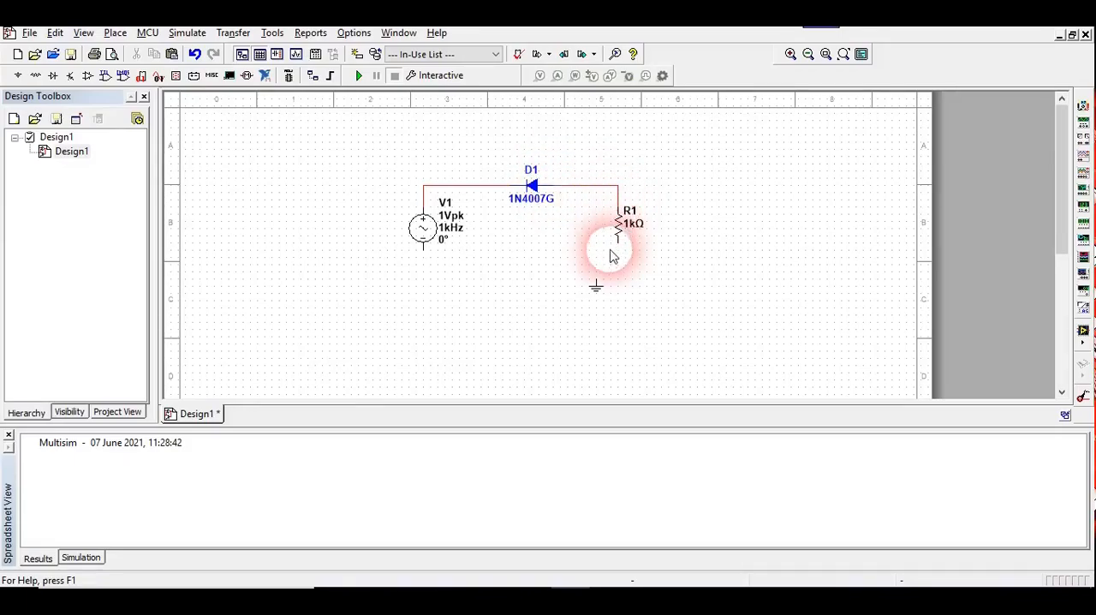
# Wire the AC source's negative terminal to the resistor's lower terminal and connect the ground symbol to that wire.
pyautogui.click(432, 261)
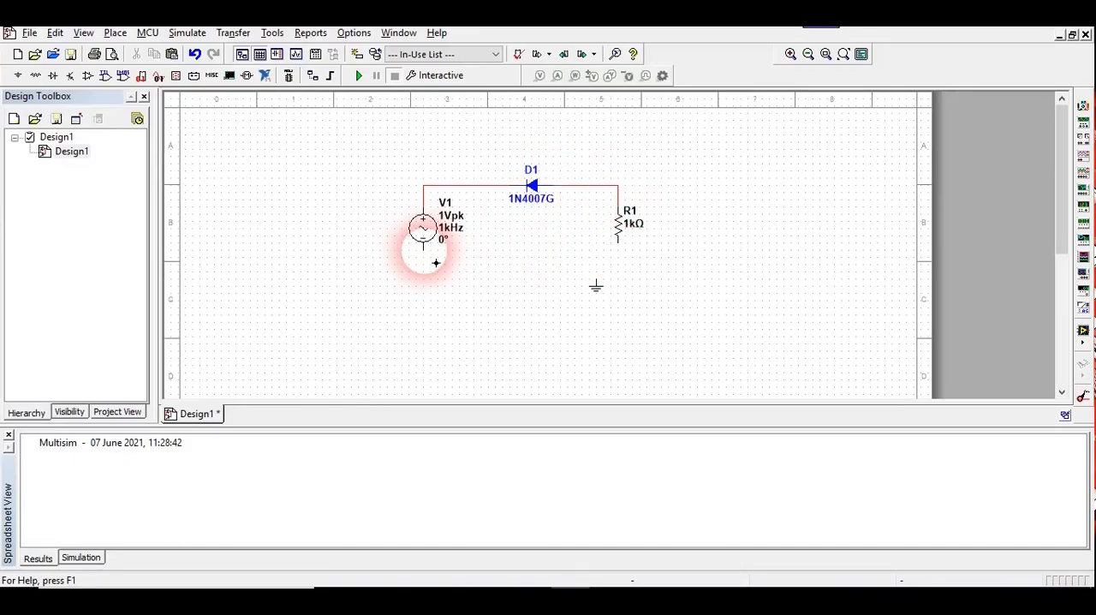
pyautogui.click(617, 247)
pyautogui.moveTo(630, 266); pyautogui.dragTo(629, 259)
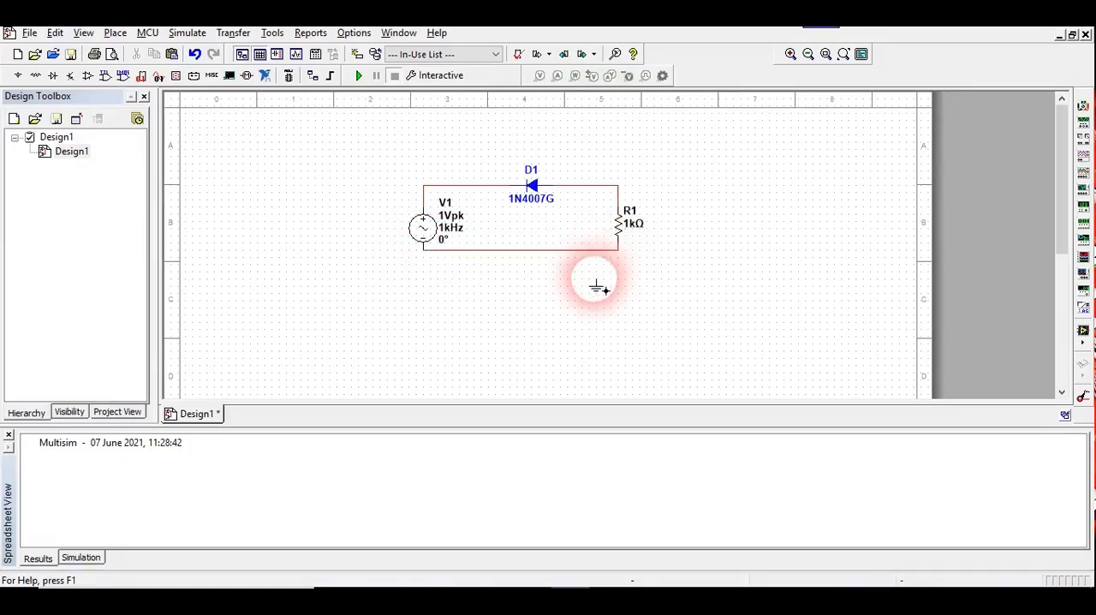
pyautogui.click(607, 291)
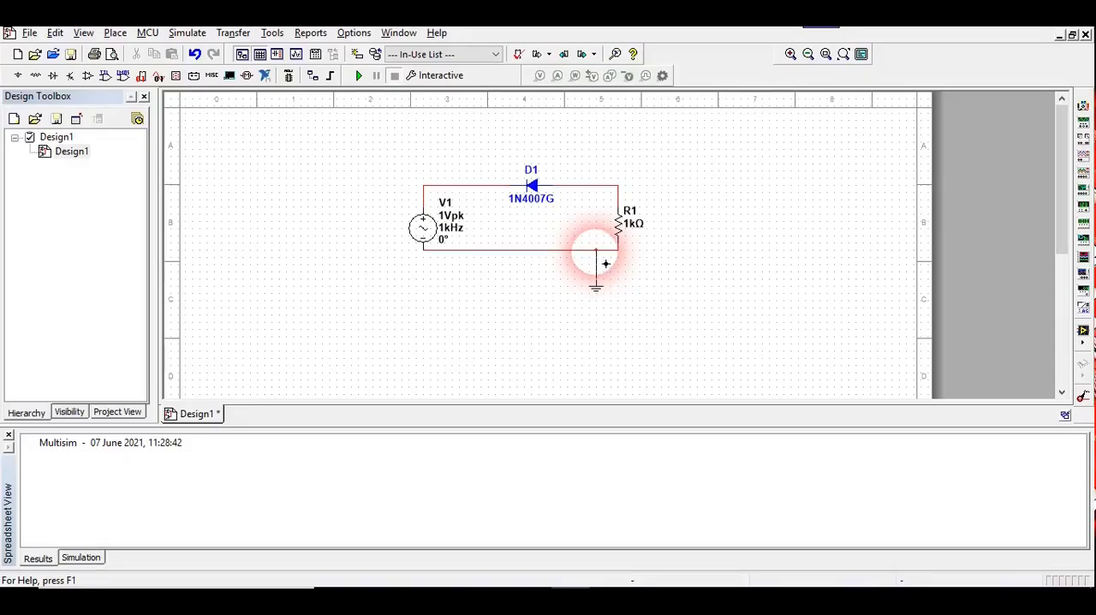
pyautogui.click(872, 186)
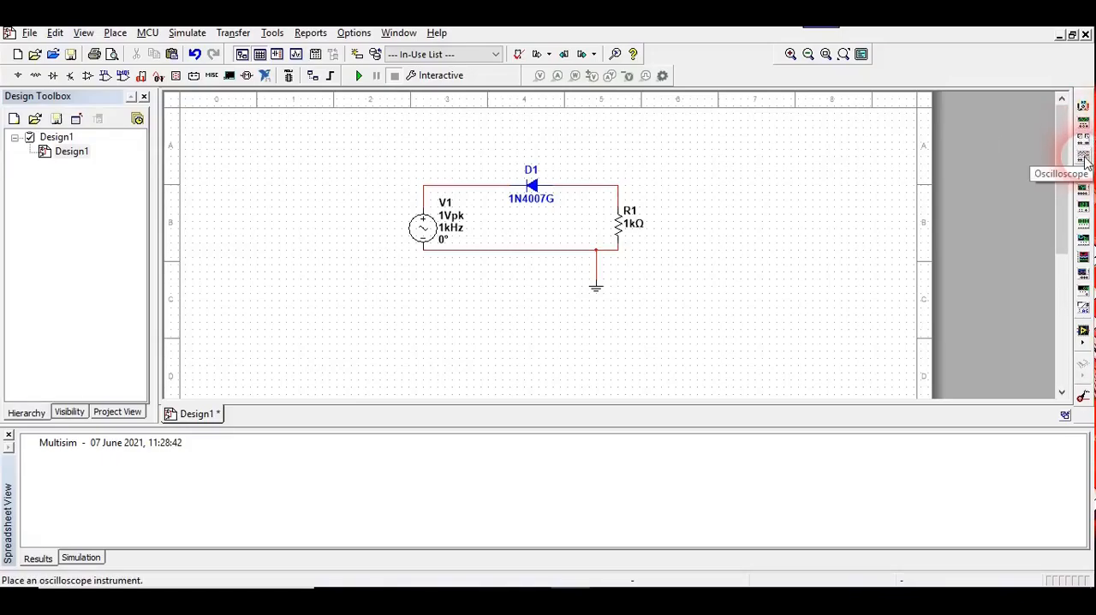
# Place an oscilloscope to the upper right of the circuit and wire its channel A negative terminal to the ground wire.
pyautogui.click(1083, 160)
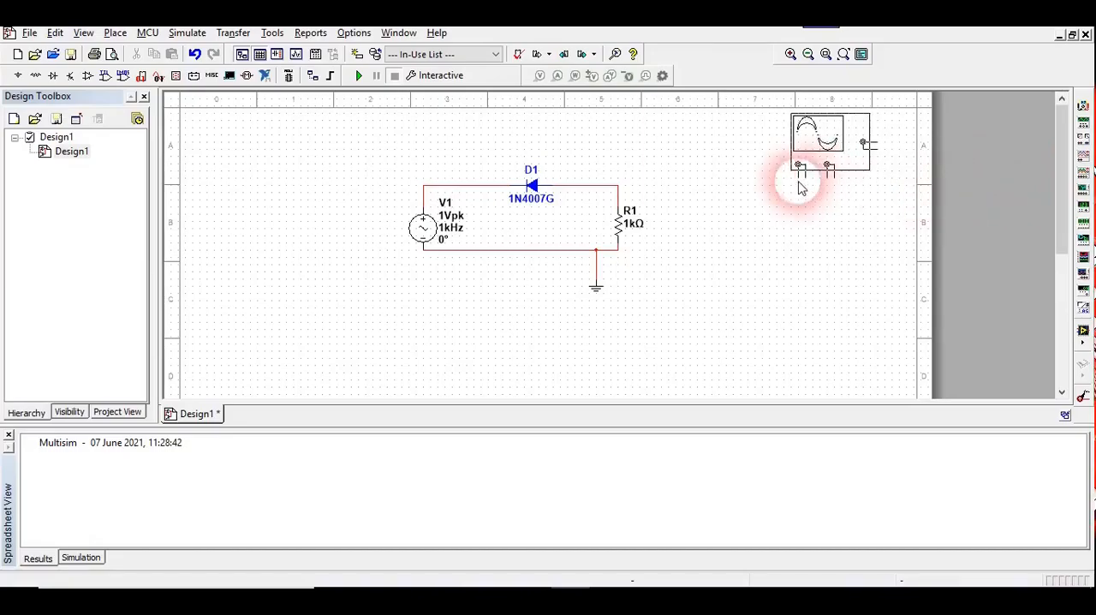
pyautogui.click(754, 198)
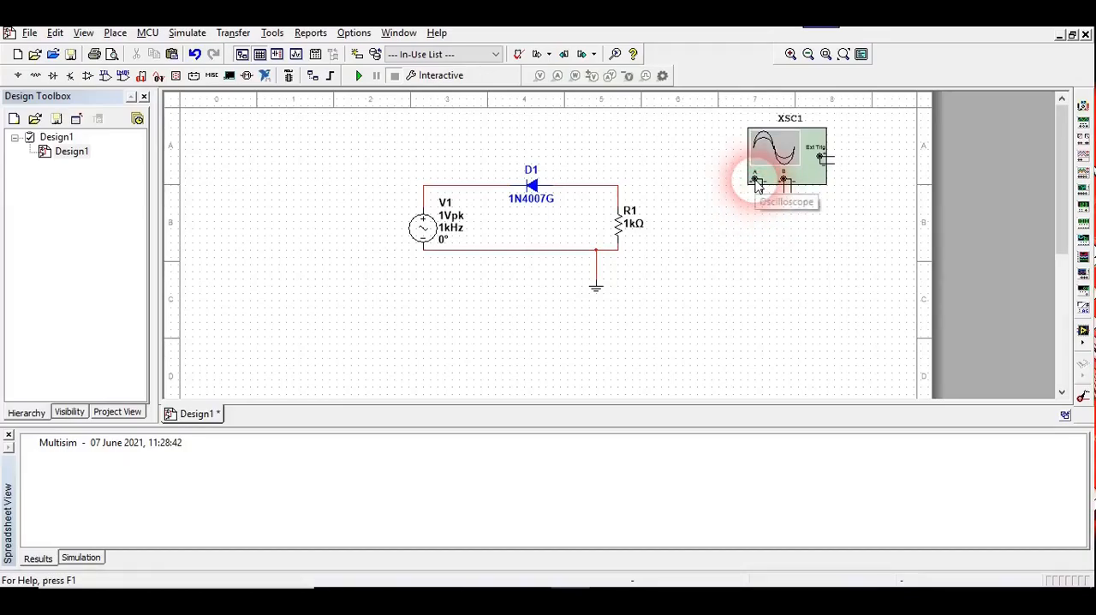
pyautogui.moveTo(784, 184); pyautogui.dragTo(597, 271)
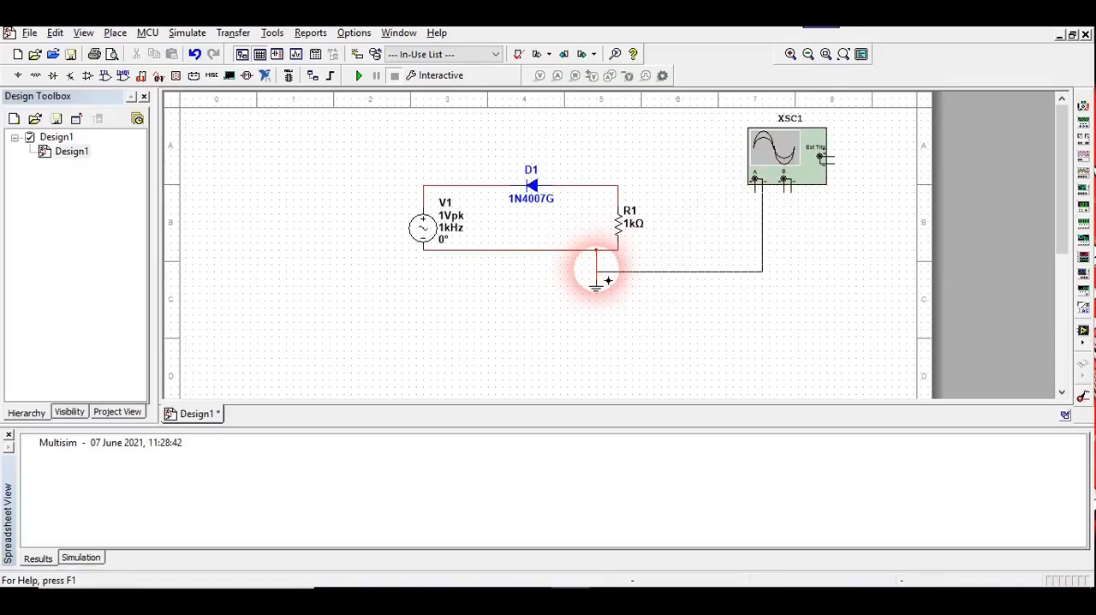
# Wire oscilloscope channel B's negative terminal to the ground wire, channel A's positive to the resistor's upper end and channel B's positive to the source's positive terminal.
pyautogui.click(790, 191)
pyautogui.moveTo(802, 217); pyautogui.dragTo(625, 206)
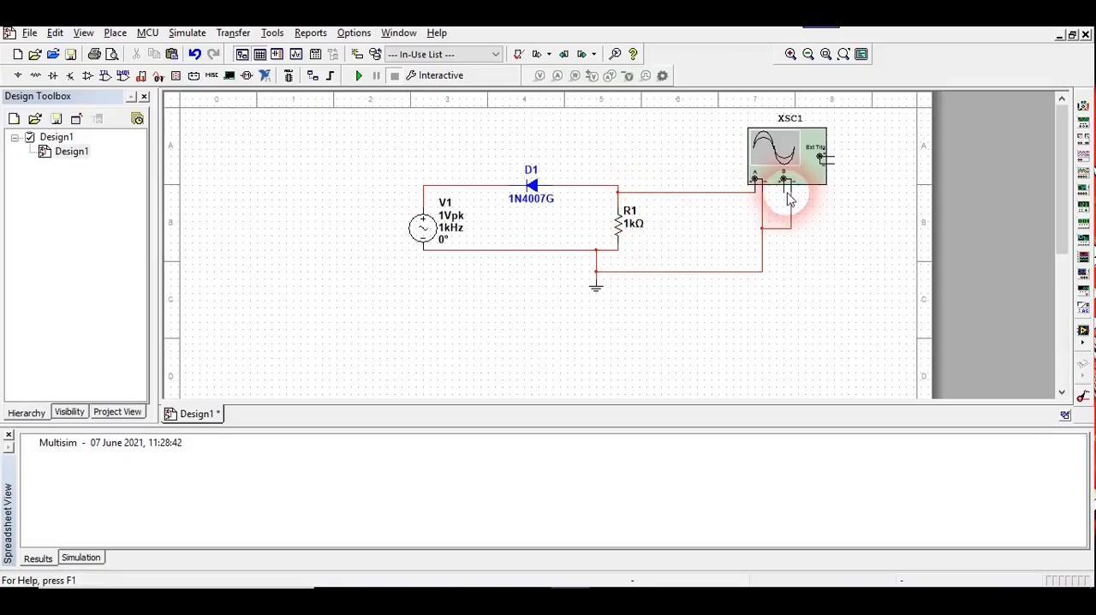
pyautogui.moveTo(795, 203); pyautogui.dragTo(431, 206)
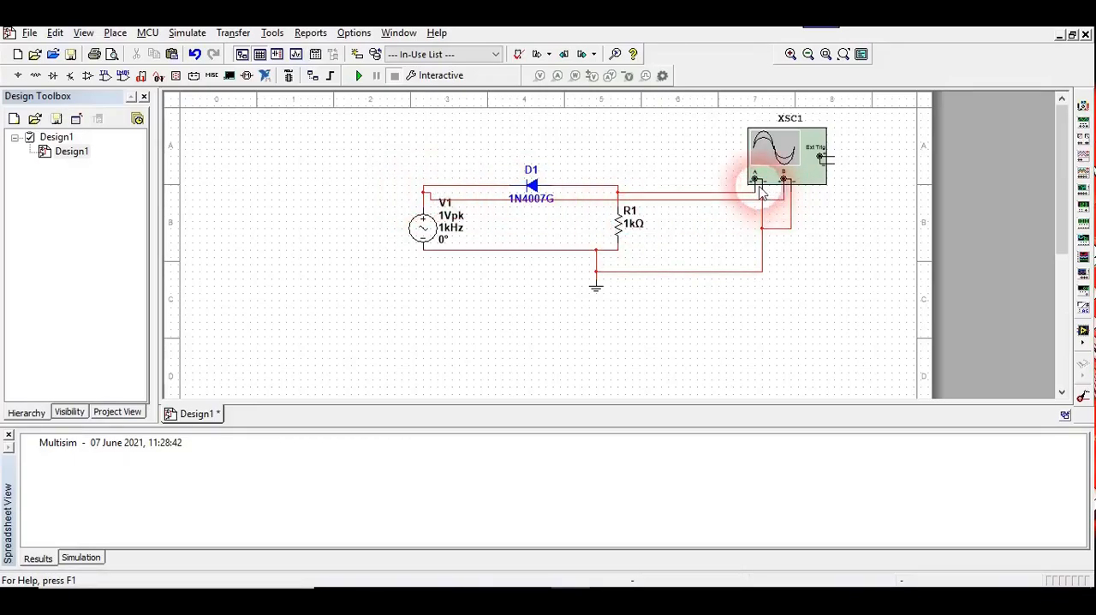
pyautogui.moveTo(756, 190); pyautogui.dragTo(623, 208)
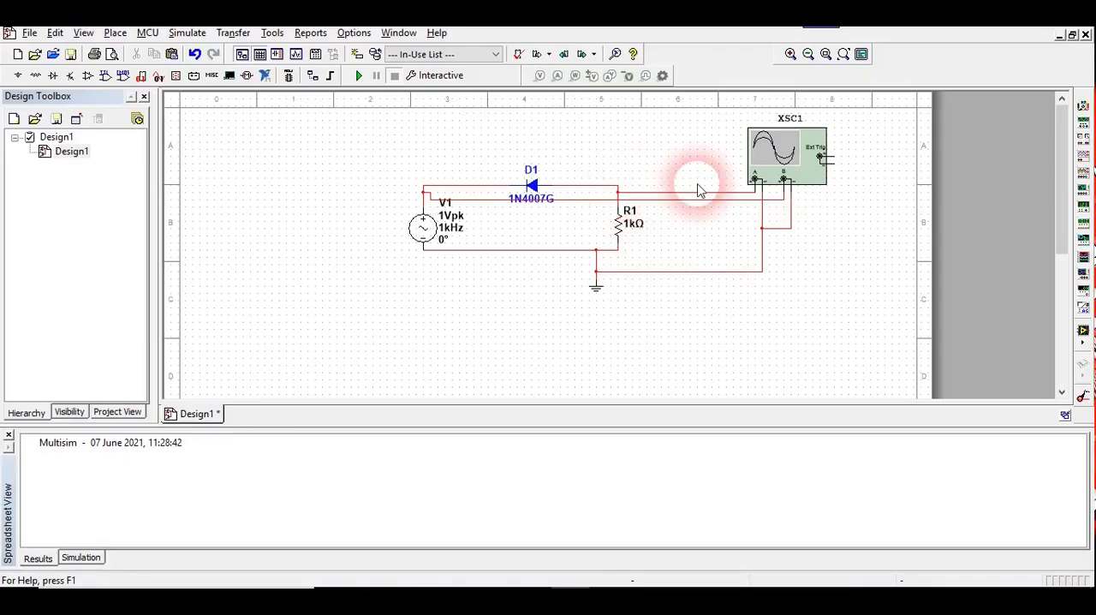
pyautogui.click(759, 227)
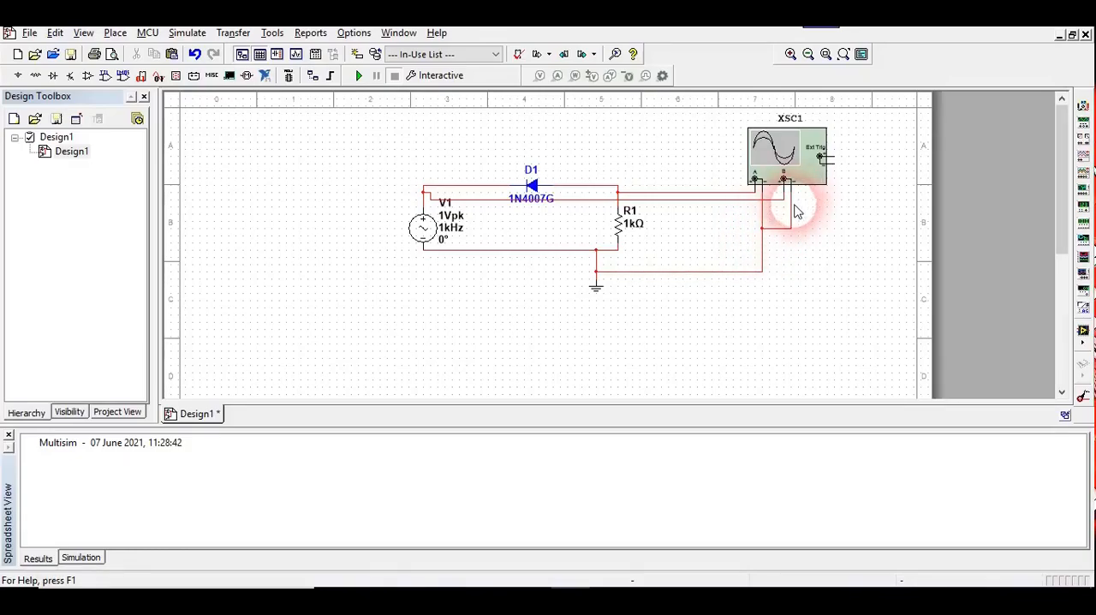
pyautogui.click(762, 228)
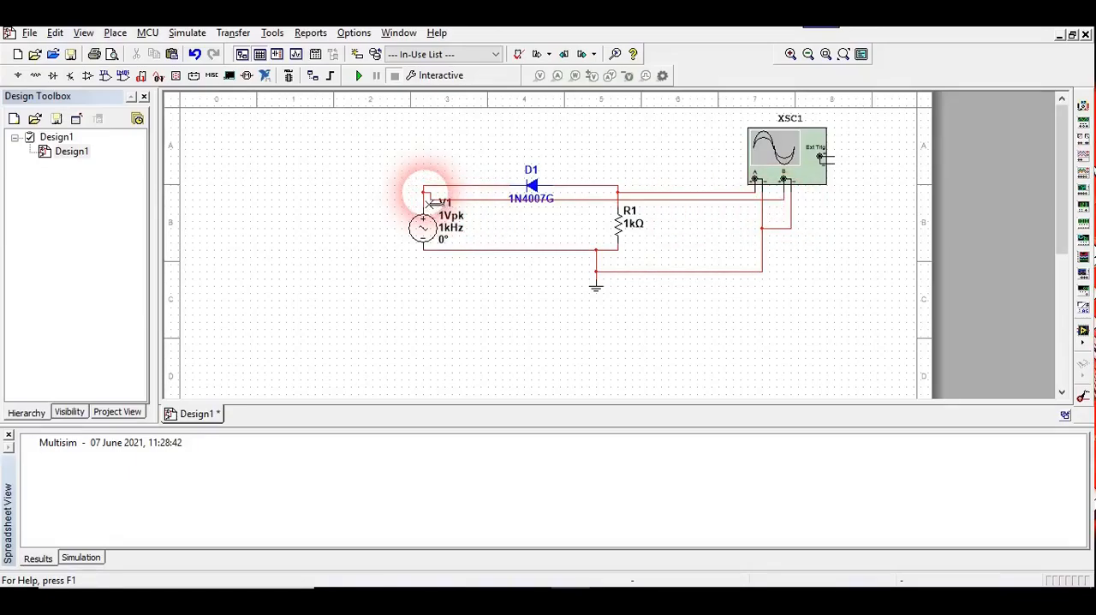
# Run the simulation and open the display of oscilloscope XSC1.
pyautogui.click(359, 77)
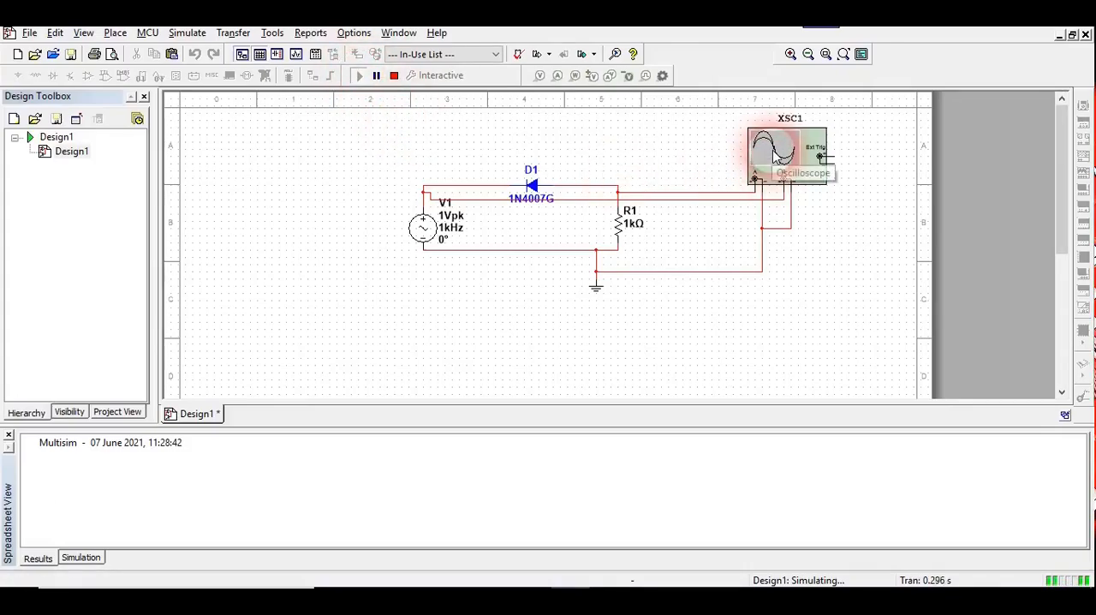
pyautogui.doubleClick(774, 156)
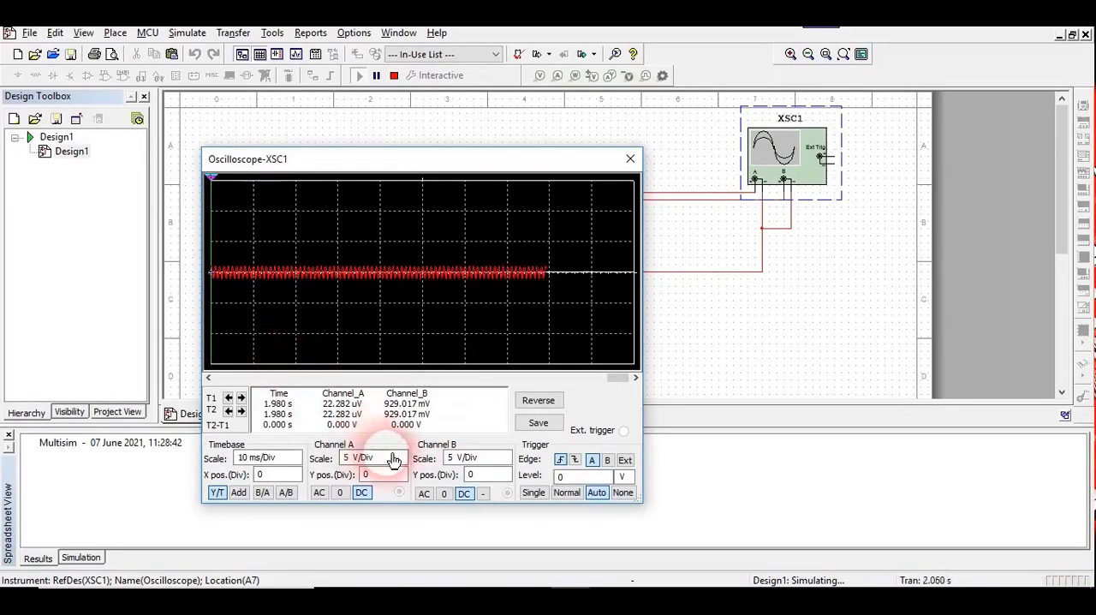
# Set the scale of both oscilloscope channels A and B to 500 mV/Div.
pyautogui.click(411, 462)
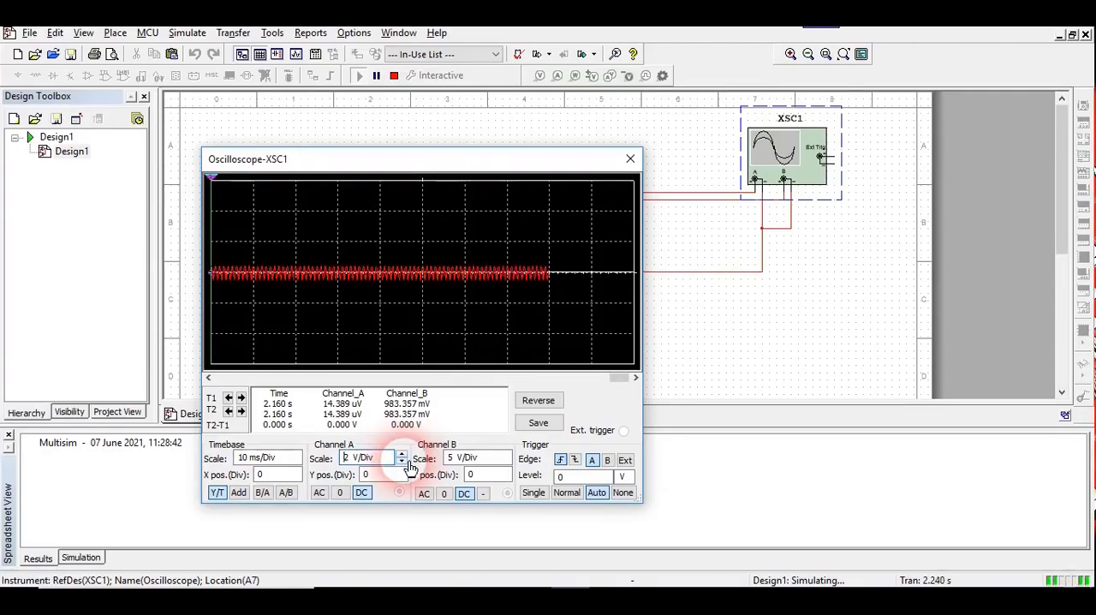
pyautogui.click(401, 462)
pyautogui.click(401, 463)
pyautogui.click(401, 462)
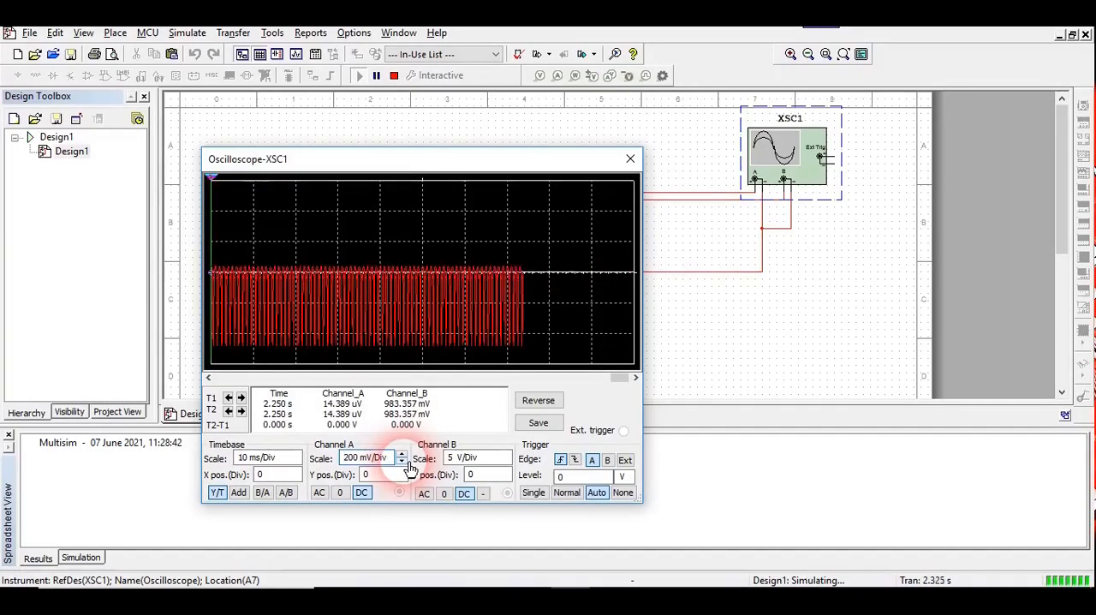
pyautogui.click(514, 462)
pyautogui.click(505, 462)
pyautogui.click(505, 462)
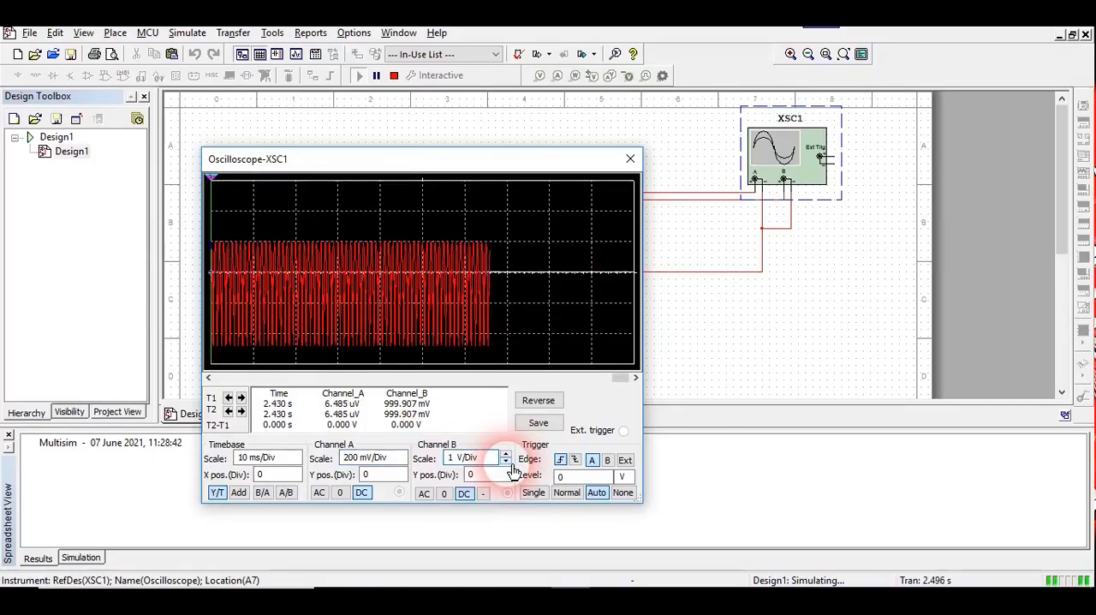
pyautogui.click(506, 463)
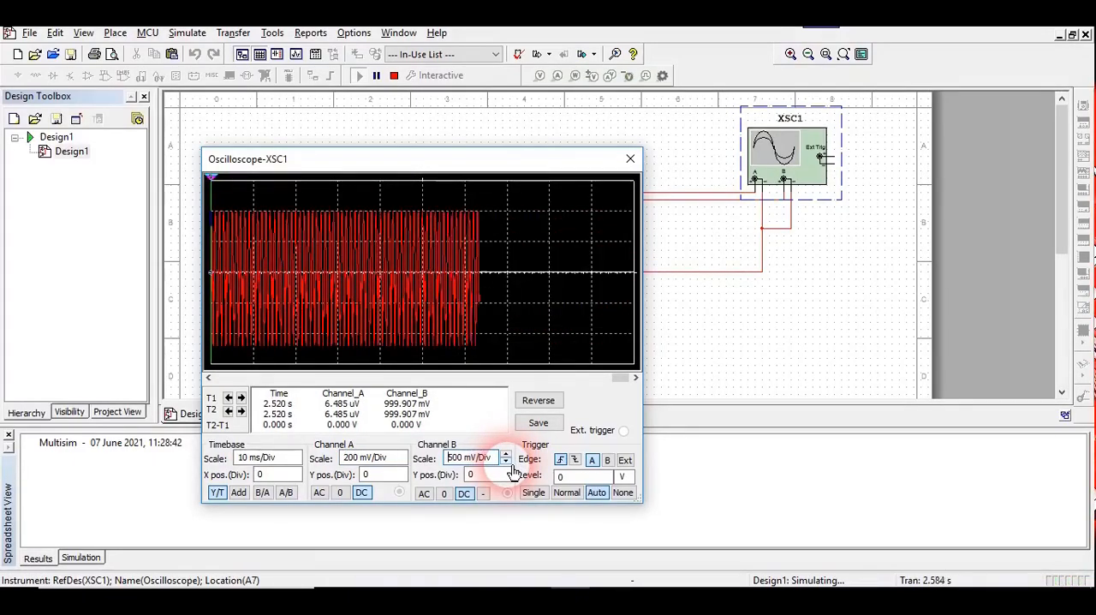
pyautogui.click(379, 458)
pyautogui.click(401, 455)
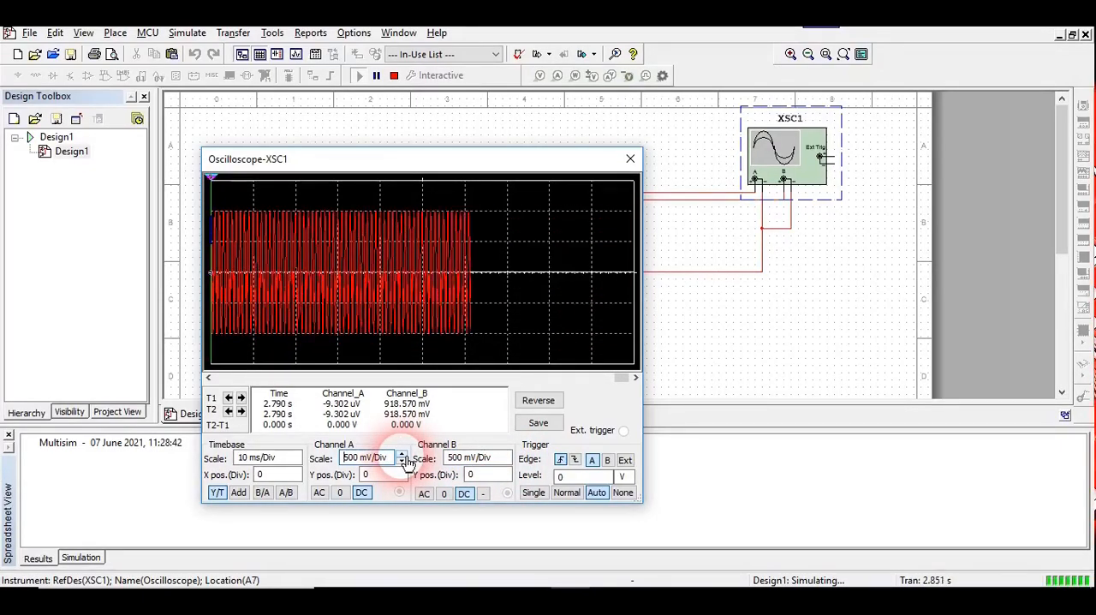
# Set the oscilloscope's timebase scale to 500 us/Div.
pyautogui.click(285, 458)
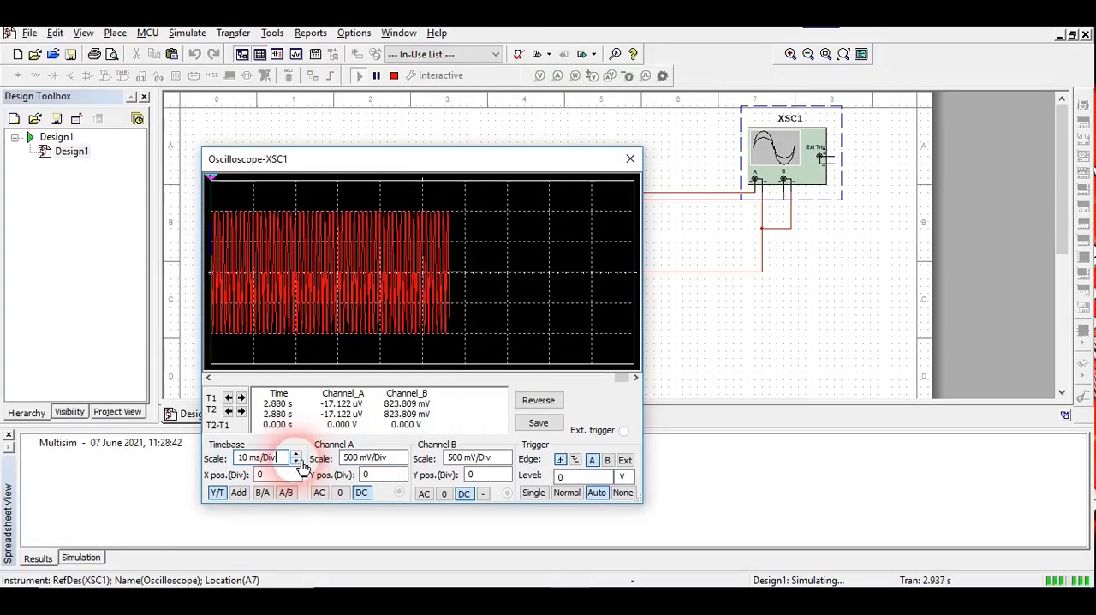
pyautogui.click(299, 464)
pyautogui.click(300, 463)
pyautogui.click(300, 463)
pyautogui.click(299, 463)
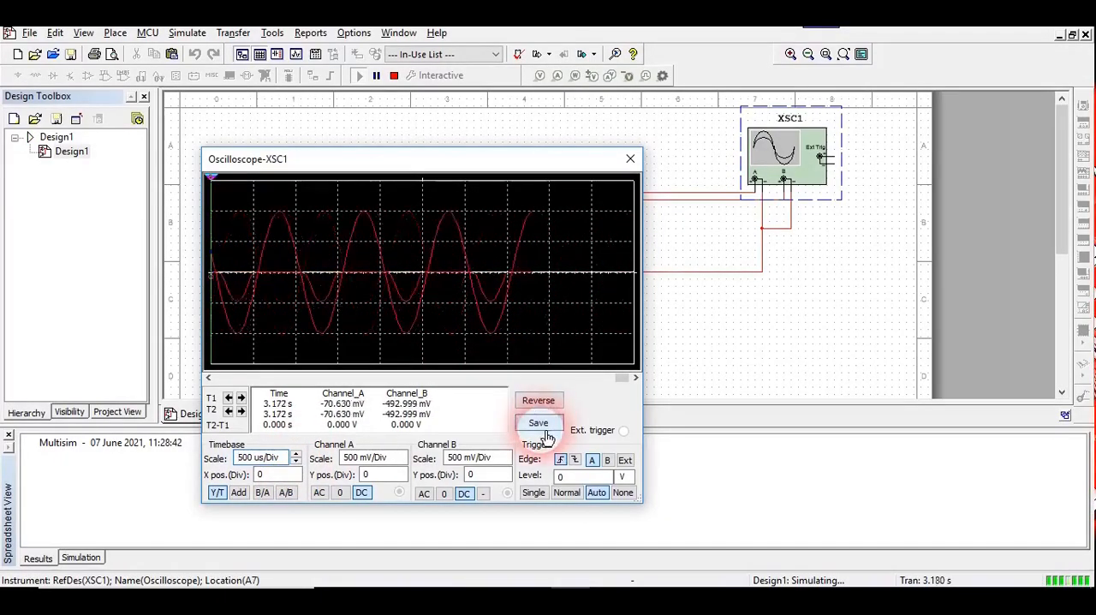
# Try the oscilloscope's Single trigger mode and return the trigger to Auto.
pyautogui.click(534, 493)
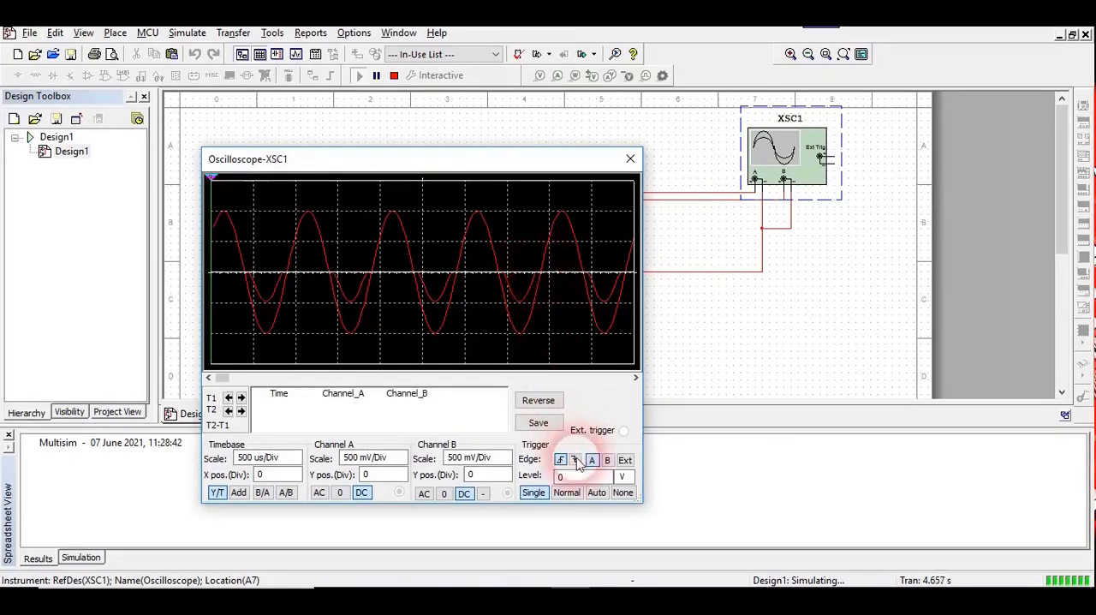
pyautogui.click(598, 493)
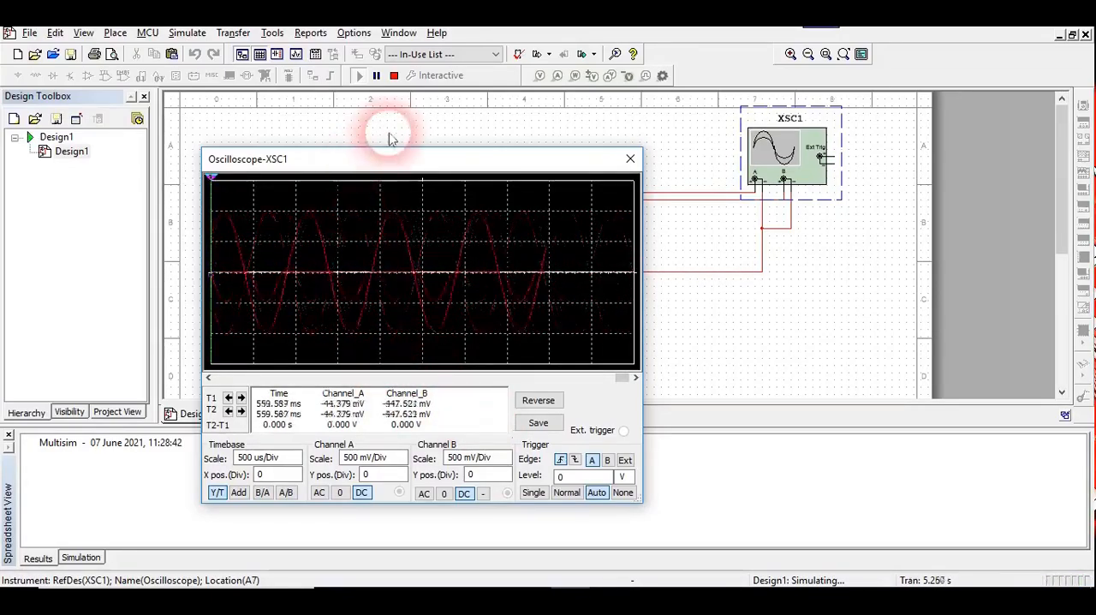
# Pause the simulation and place the oscilloscope's two cursors on adjacent negative peaks to measure the waveform's period.
pyautogui.click(376, 77)
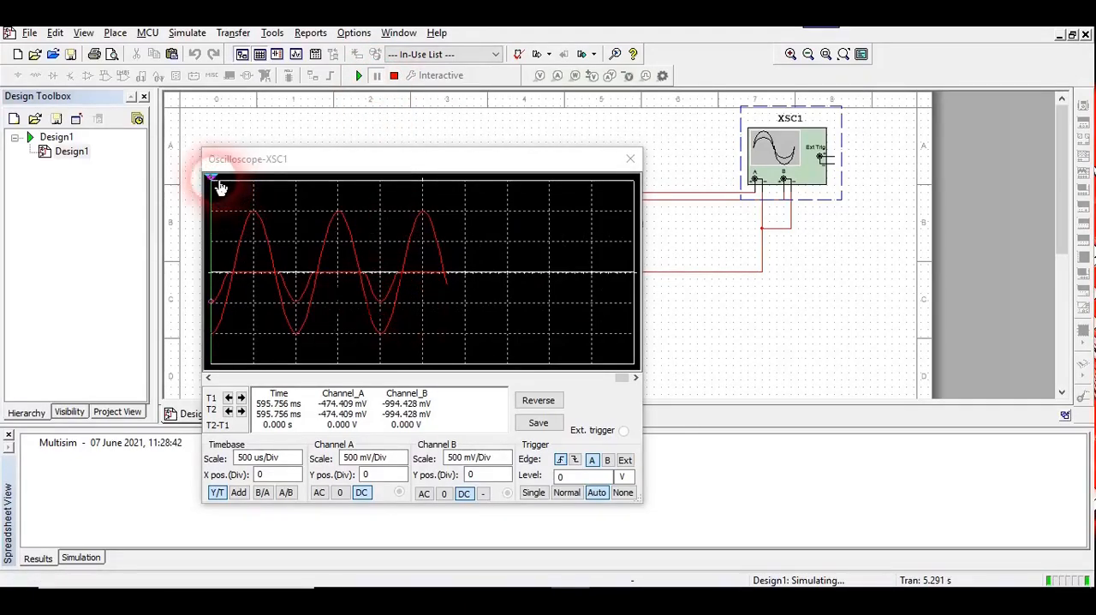
pyautogui.moveTo(212, 178); pyautogui.dragTo(301, 197)
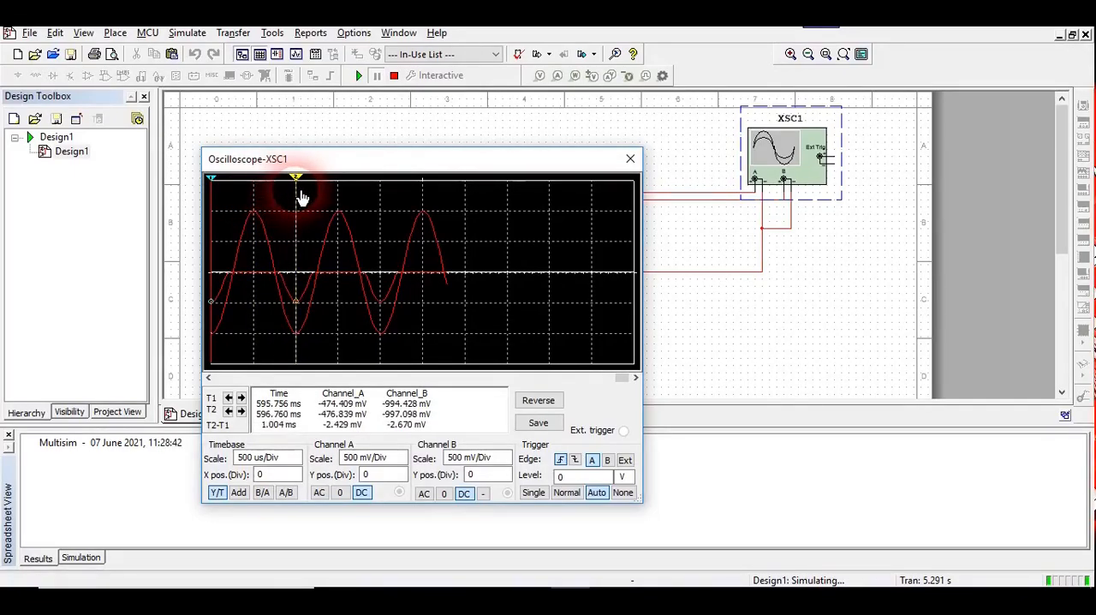
pyautogui.moveTo(212, 180); pyautogui.dragTo(386, 201)
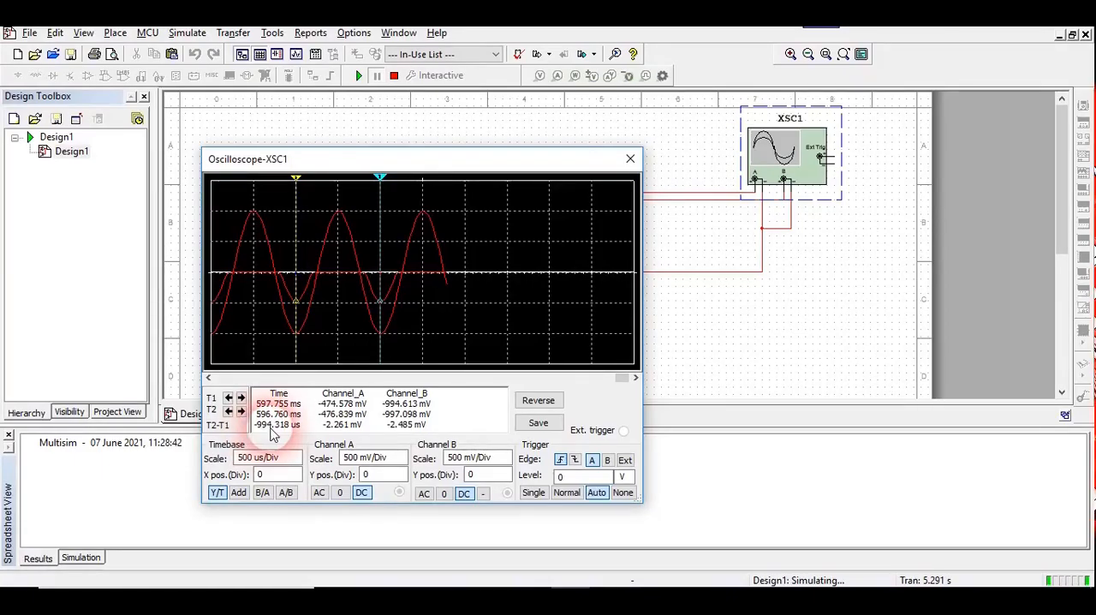
# Compare the oscilloscope waveforms with the clipper circuit and with the circuit diagrams in the Word lab document.
pyautogui.moveTo(477, 160); pyautogui.dragTo(649, 260)
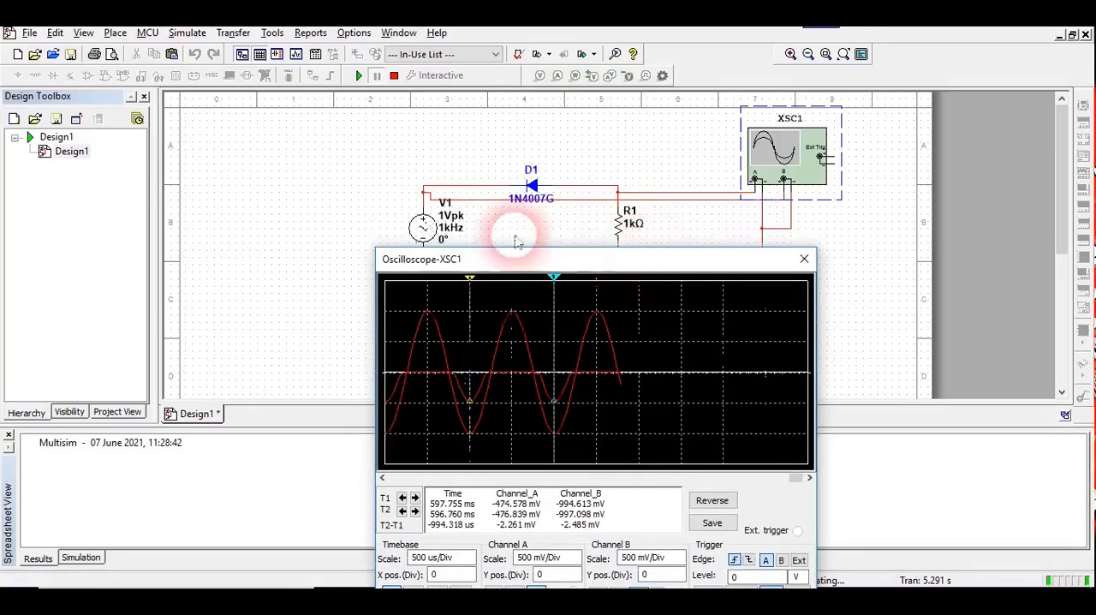
pyautogui.moveTo(492, 259); pyautogui.dragTo(388, 151)
pyautogui.click(376, 275)
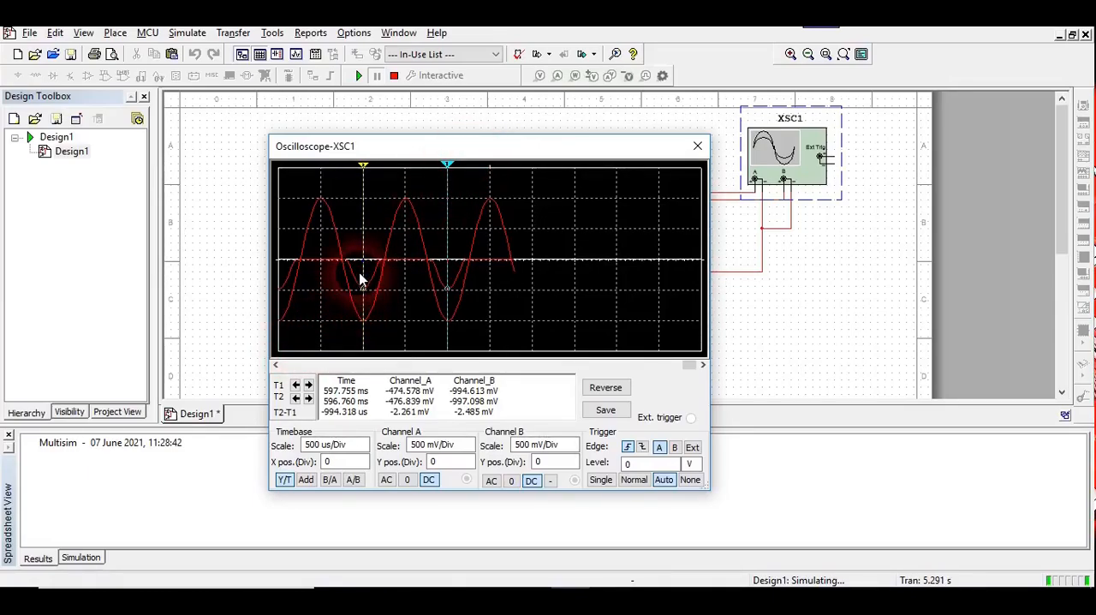
pyautogui.moveTo(492, 154); pyautogui.dragTo(567, 242)
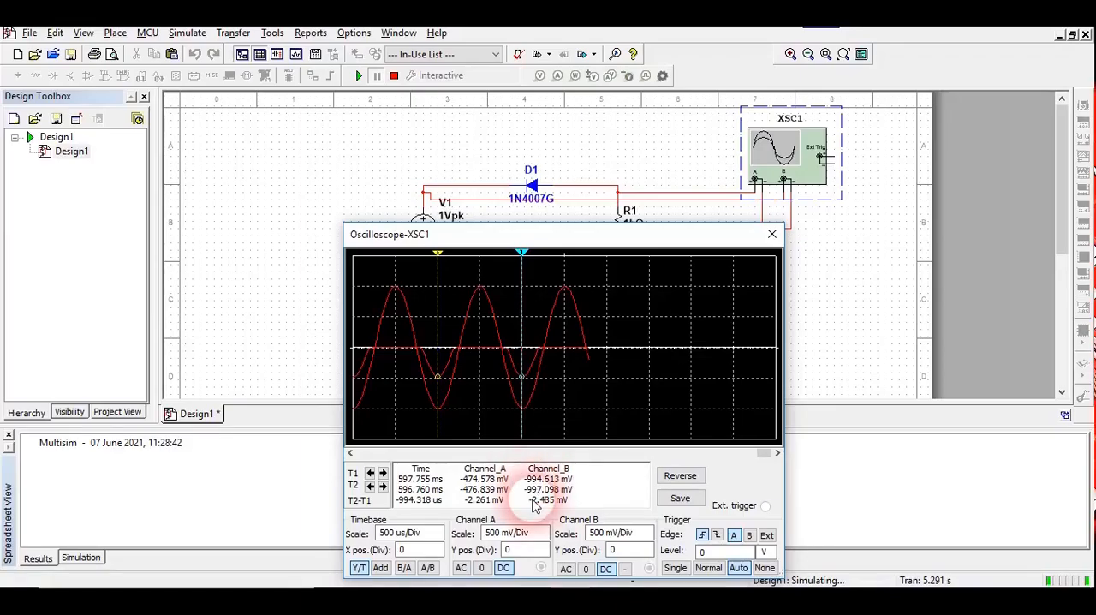
pyautogui.click(533, 595)
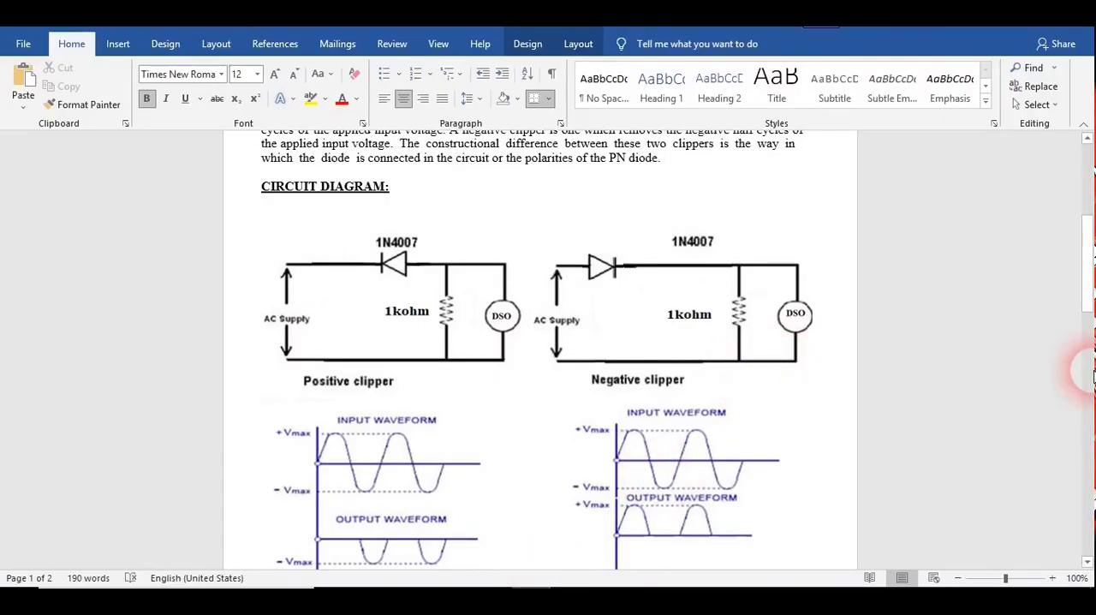
# Review the Observations table's Off Time, On Time and Amplitude/Voltage columns in the Word lab document.
pyautogui.click(1089, 368)
pyautogui.moveTo(1089, 371); pyautogui.dragTo(1091, 396)
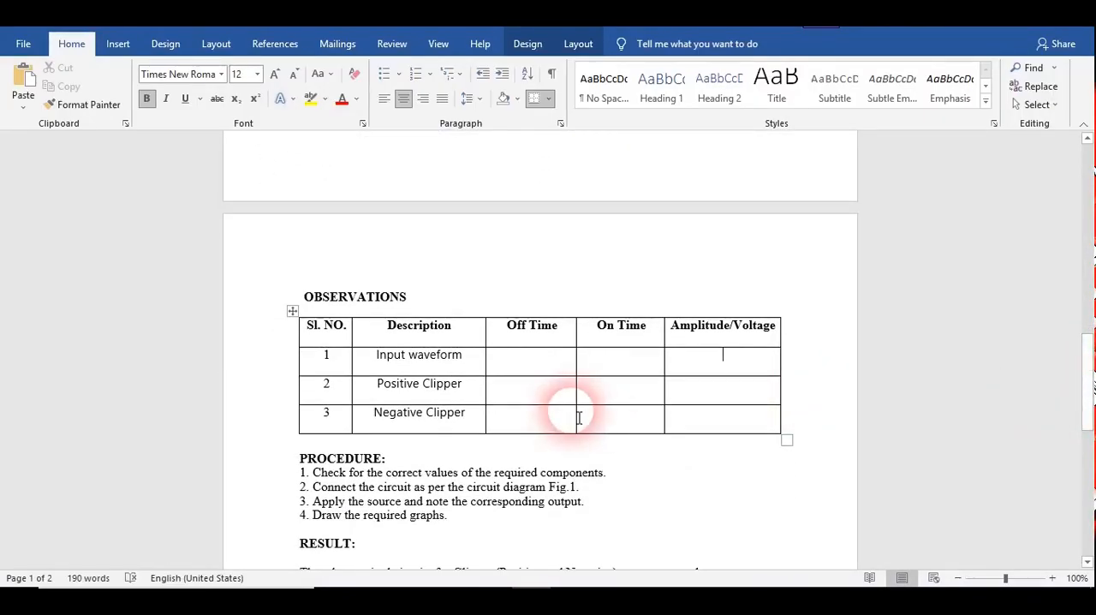
pyautogui.click(548, 383)
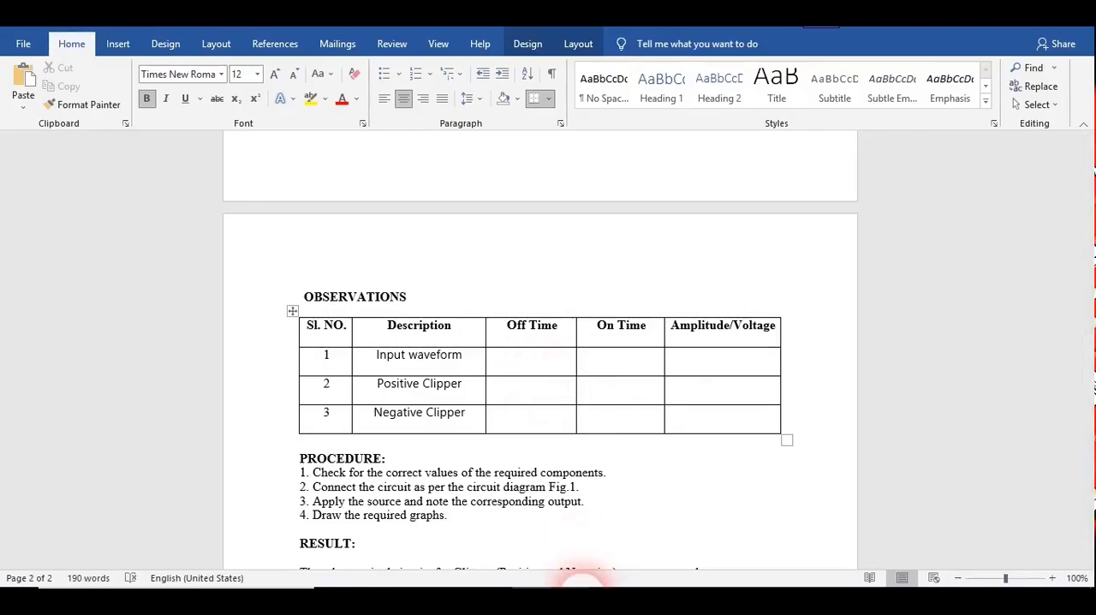
# Switch to Multisim and place the oscilloscope's cursors on the zero crossings around a negative half-cycle to measure its duration.
pyautogui.click(591, 595)
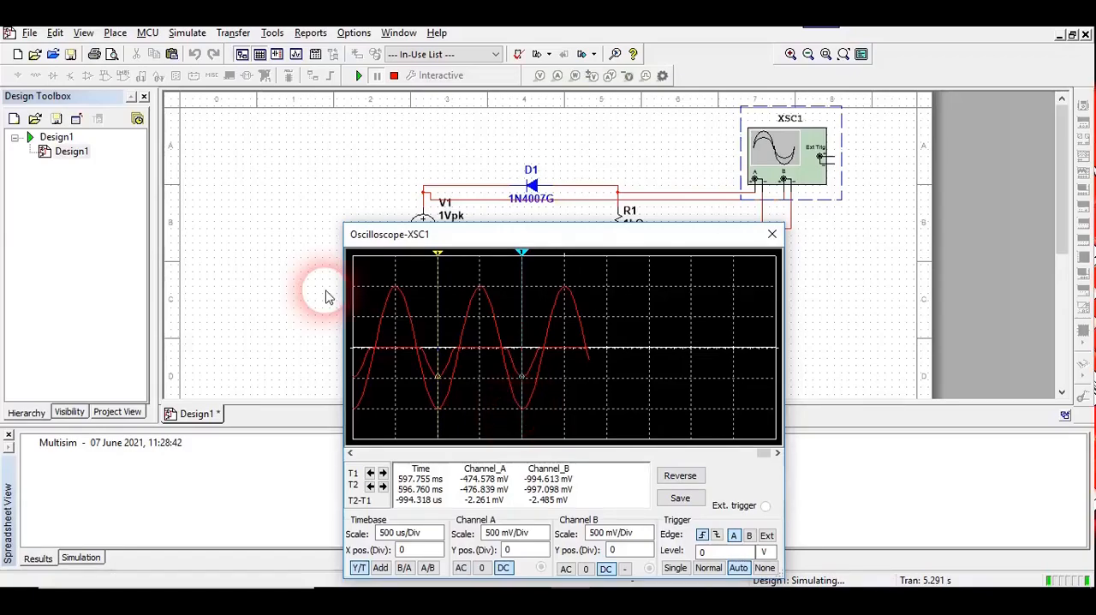
pyautogui.moveTo(443, 263); pyautogui.dragTo(420, 264)
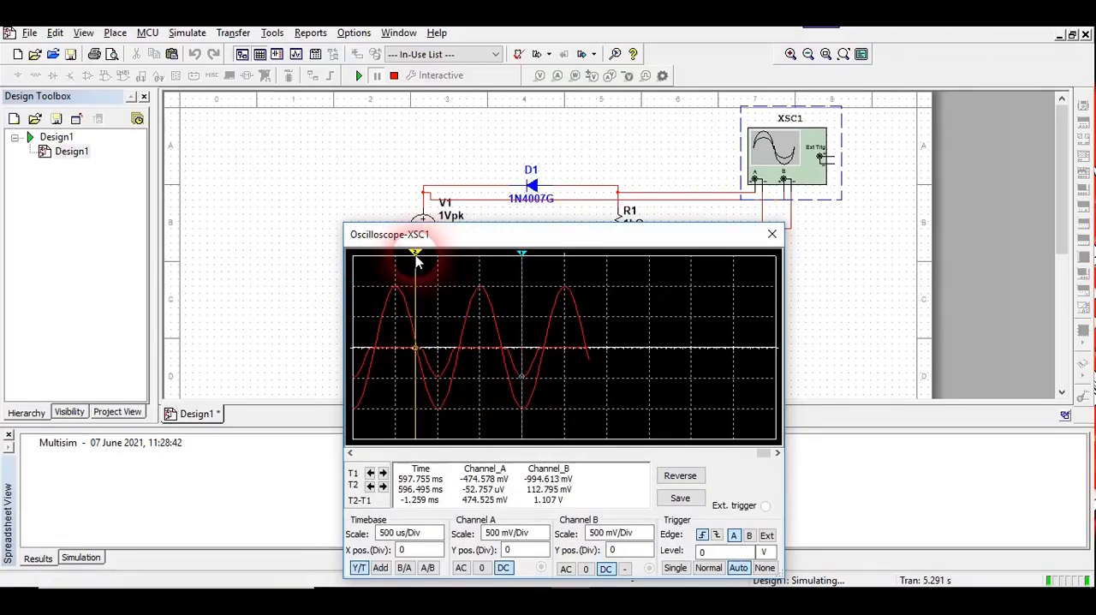
pyautogui.moveTo(522, 257); pyautogui.dragTo(463, 261)
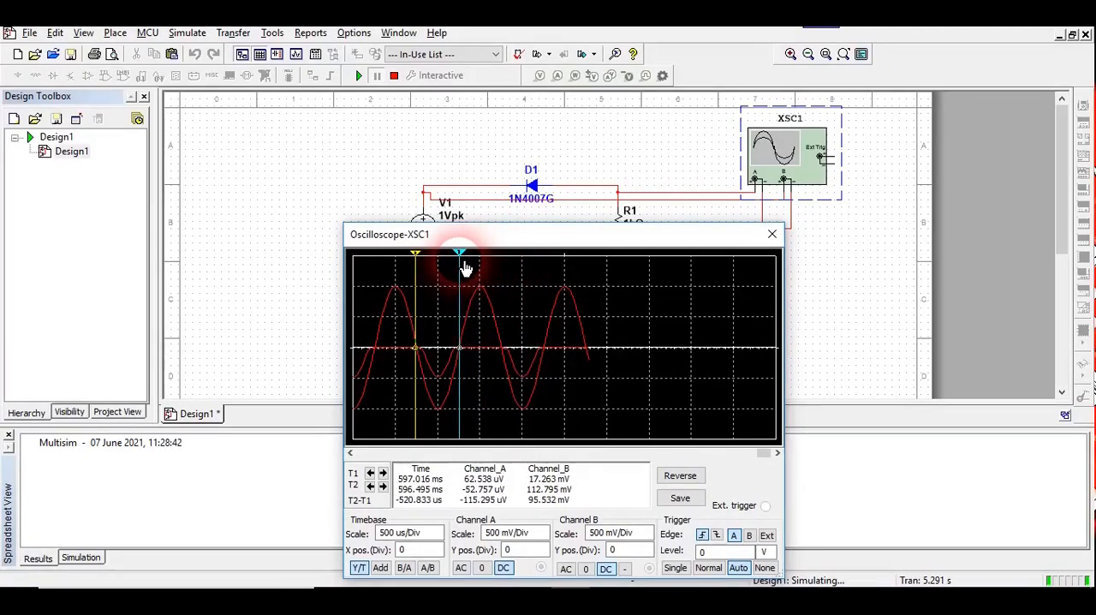
pyautogui.moveTo(465, 269); pyautogui.dragTo(465, 269)
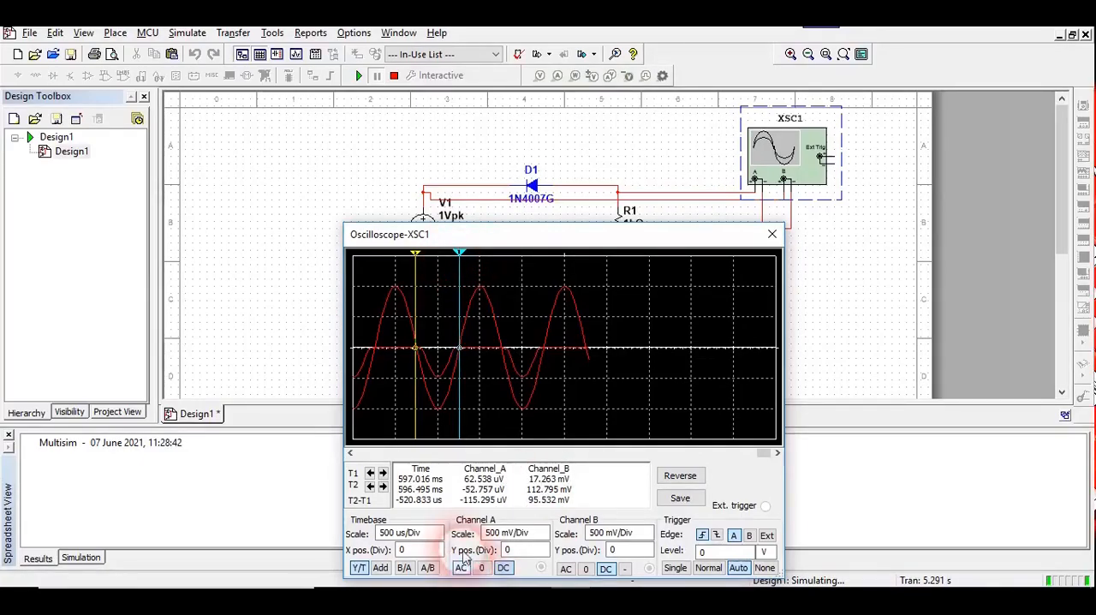
# Set the timebase scale to 200 us/Div and measure the positive and the following negative half-cycle between their zero crossings.
pyautogui.click(418, 533)
pyautogui.click(437, 537)
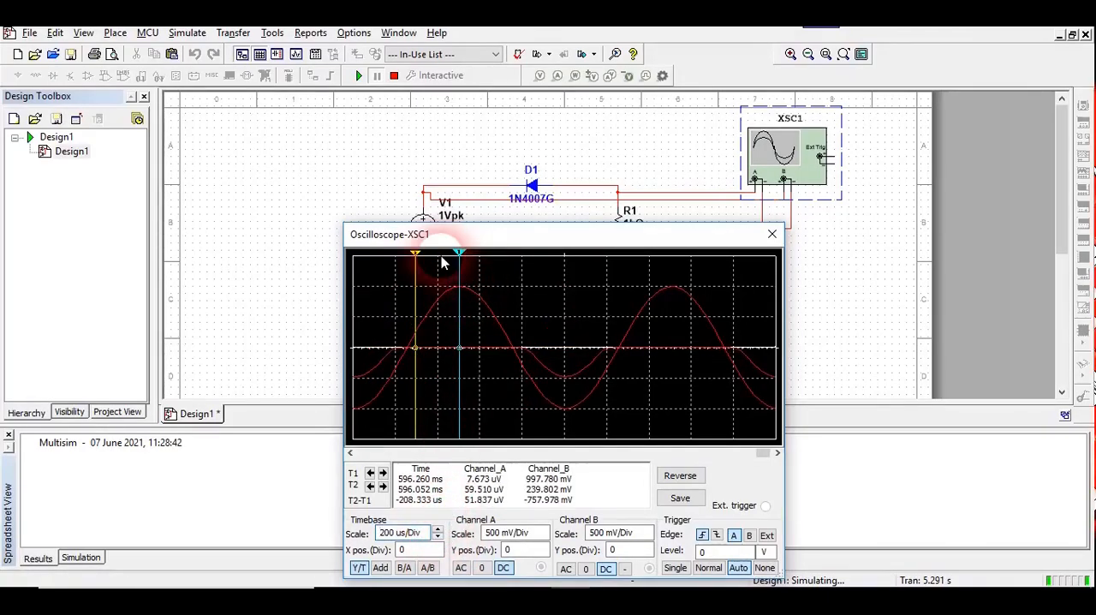
pyautogui.moveTo(415, 254); pyautogui.dragTo(411, 261)
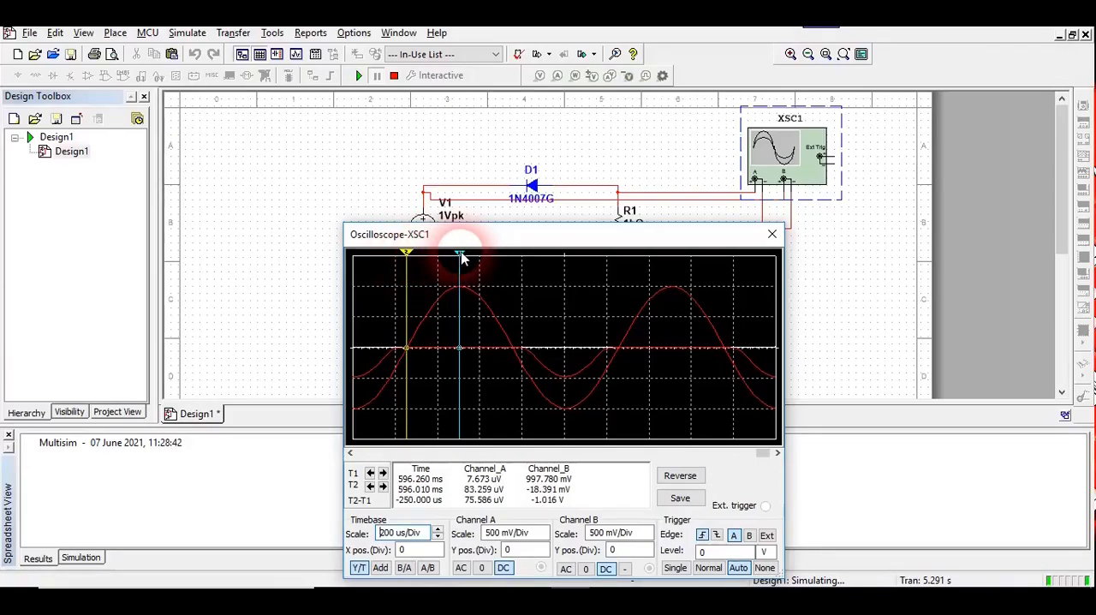
pyautogui.moveTo(462, 255); pyautogui.dragTo(518, 269)
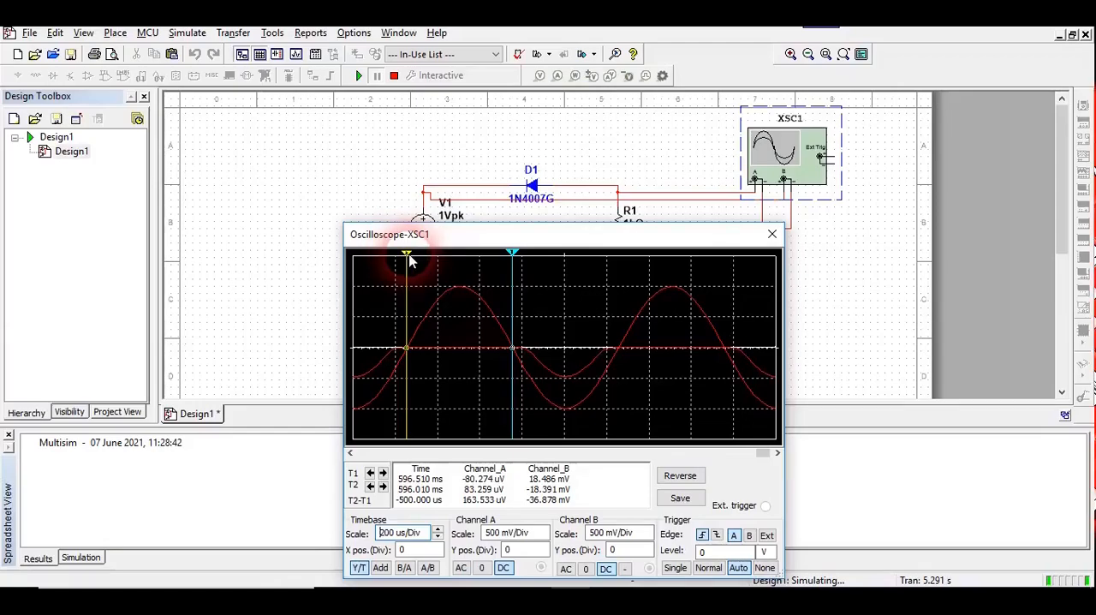
pyautogui.moveTo(406, 253); pyautogui.dragTo(625, 298)
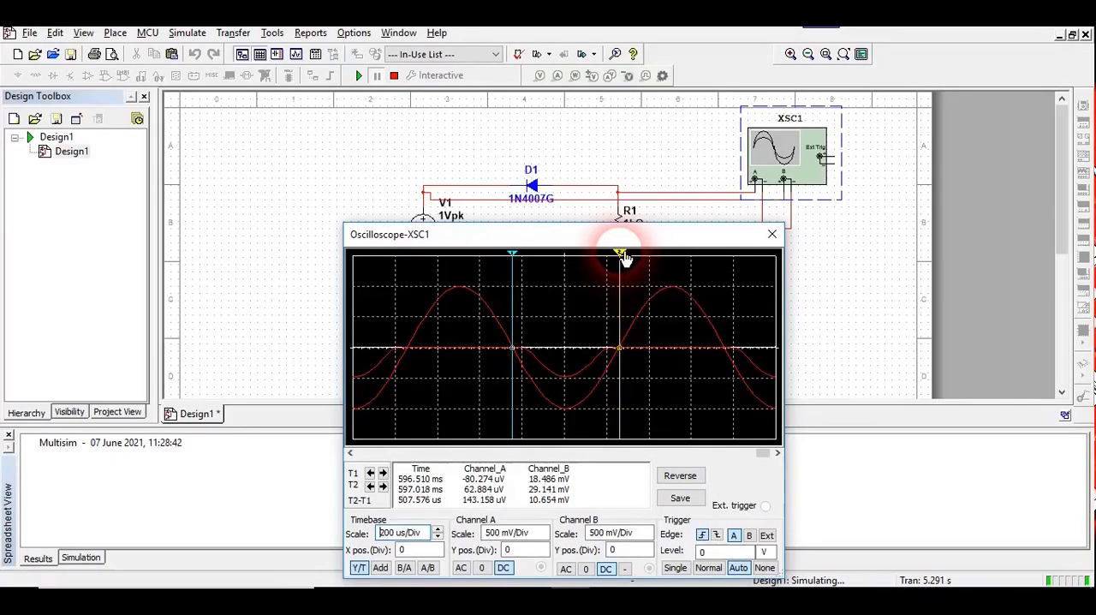
pyautogui.moveTo(624, 258); pyautogui.dragTo(619, 255)
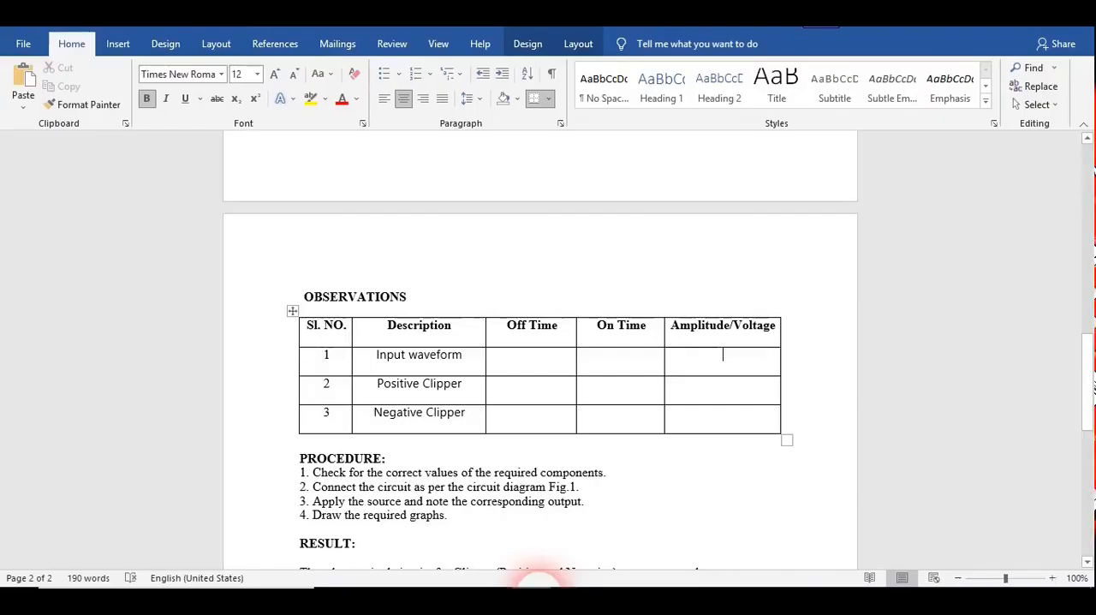
# Examine the Word document's Observations table and circuit diagrams to see which time and amplitude readings each waveform needs.
pyautogui.click(530, 416)
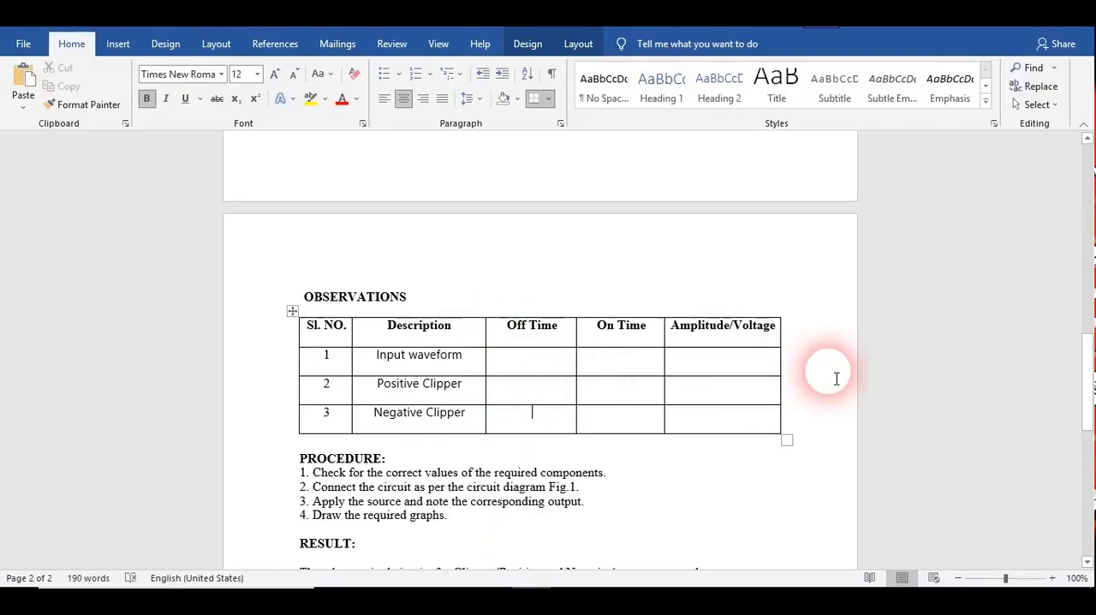
pyautogui.moveTo(1089, 364); pyautogui.dragTo(1082, 245)
pyautogui.moveTo(1086, 384); pyautogui.dragTo(1086, 403)
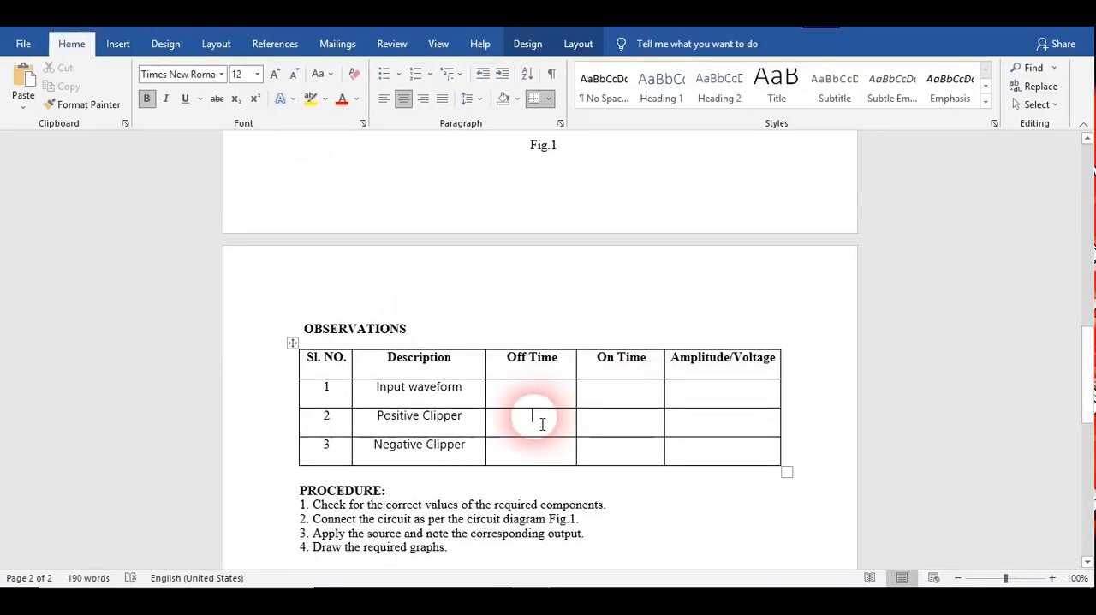
pyautogui.click(523, 404)
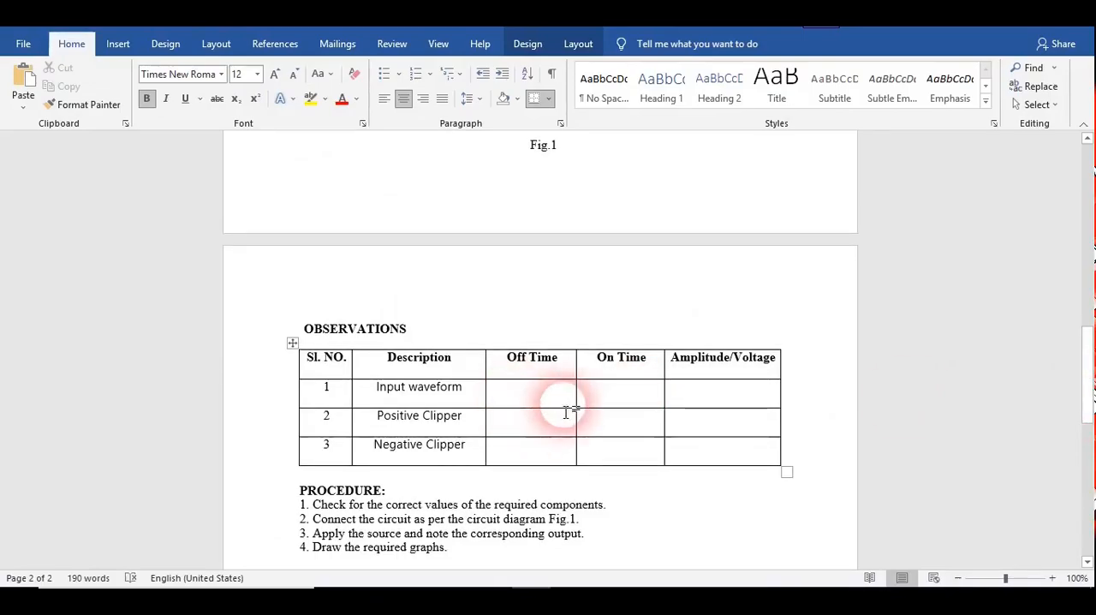
pyautogui.click(613, 428)
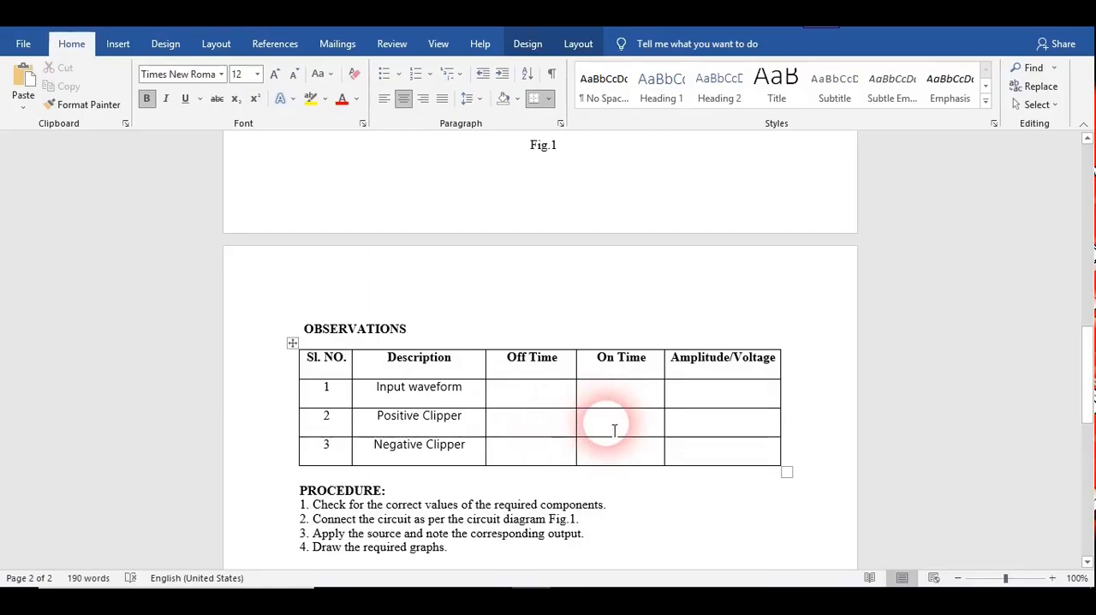
pyautogui.click(620, 399)
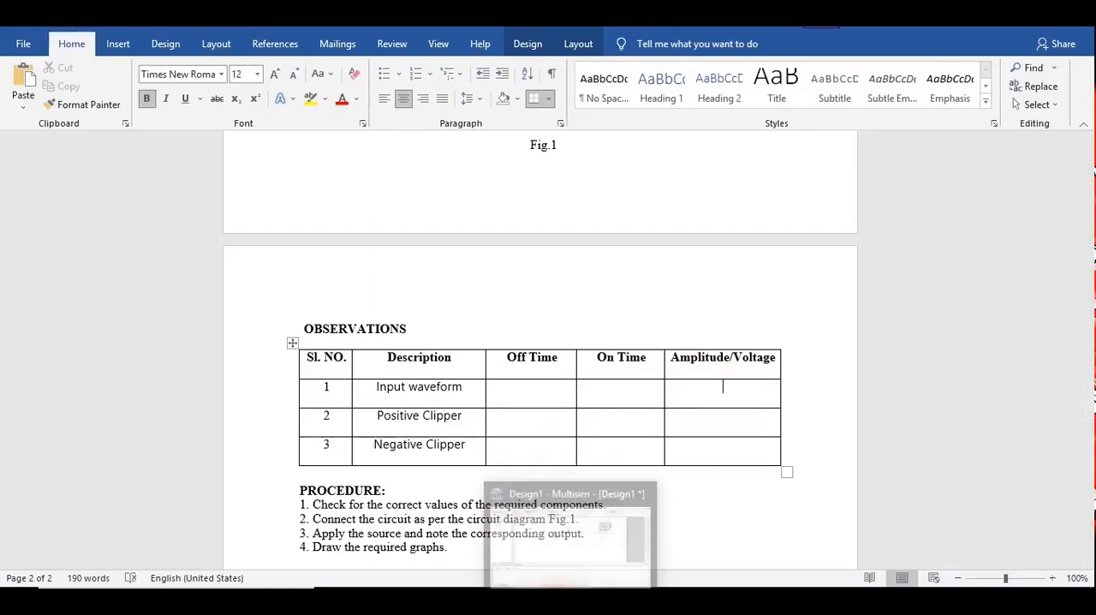
# Switch to Multisim, close the oscilloscope window and stop the simulation.
pyautogui.click(570, 603)
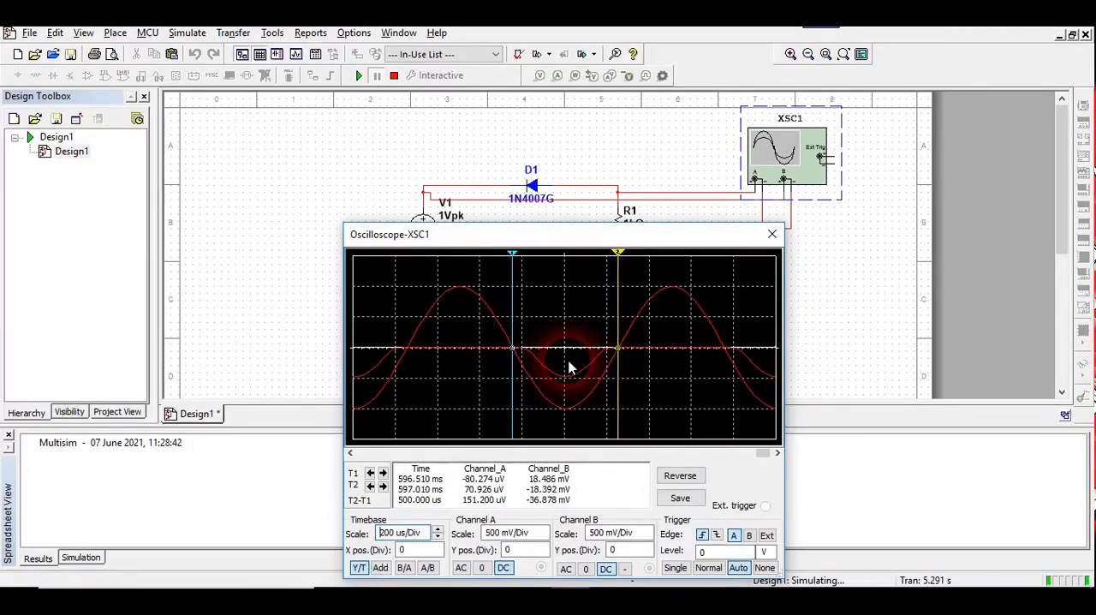
pyautogui.click(770, 236)
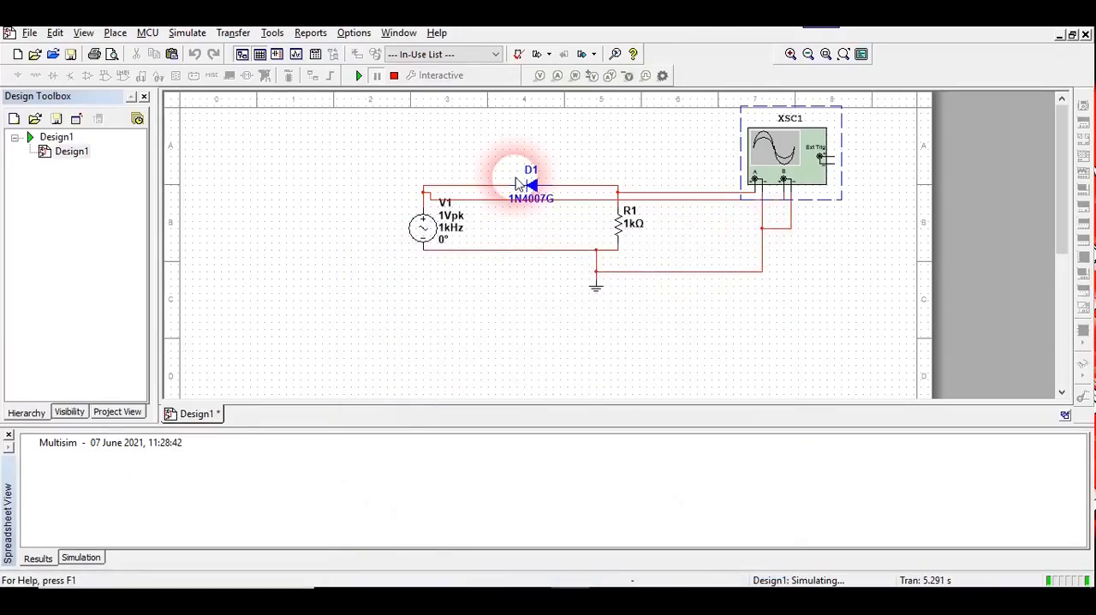
pyautogui.click(393, 77)
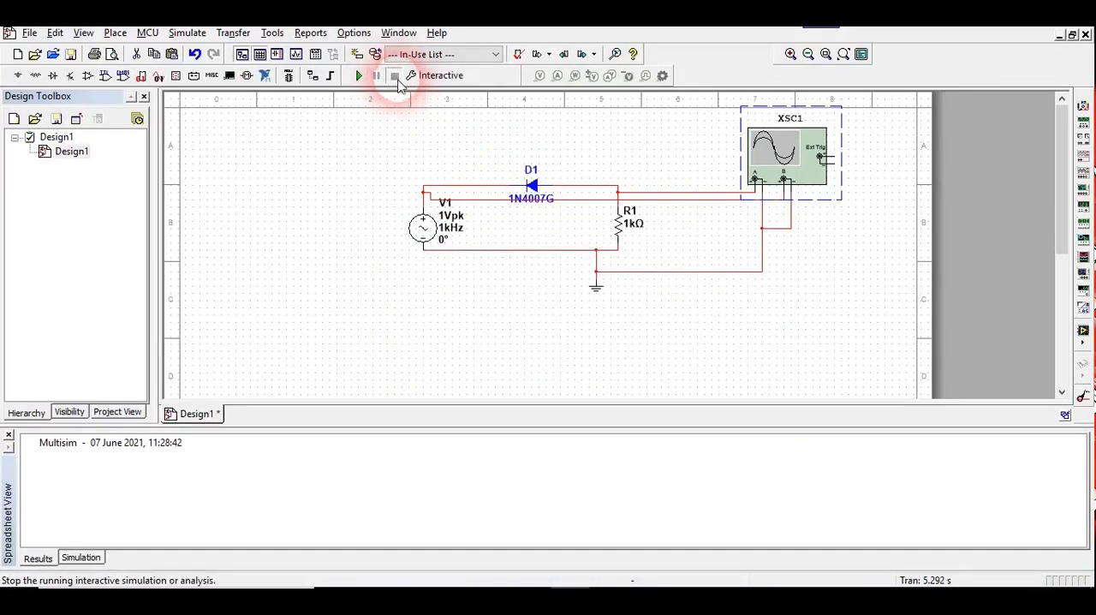
# Delete the wires connecting diode D1 to source V1 and to resistor R1.
pyautogui.click(531, 186)
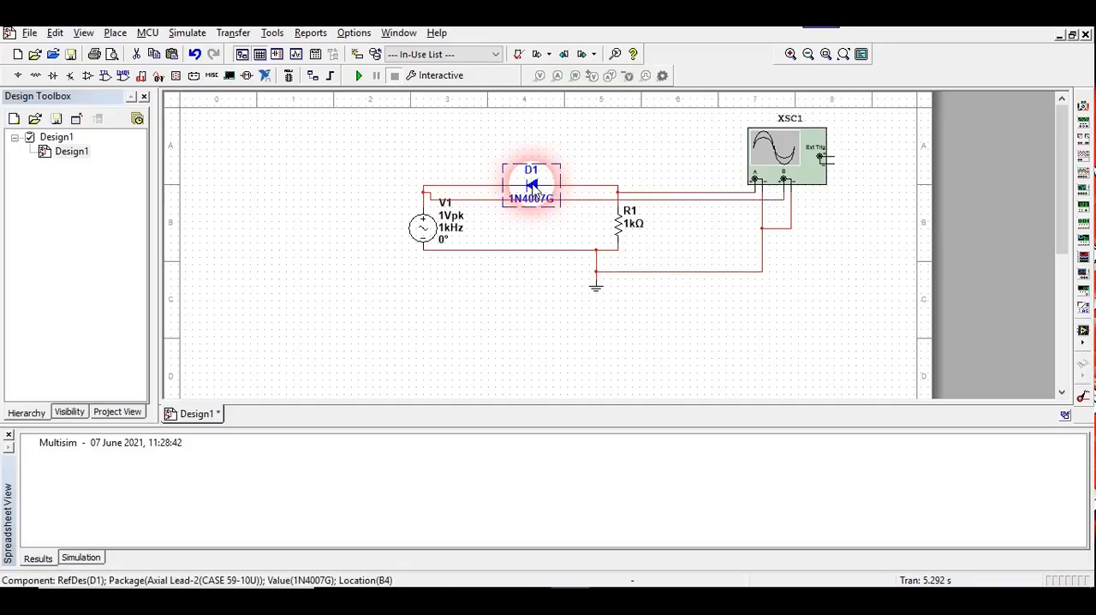
pyautogui.click(484, 186)
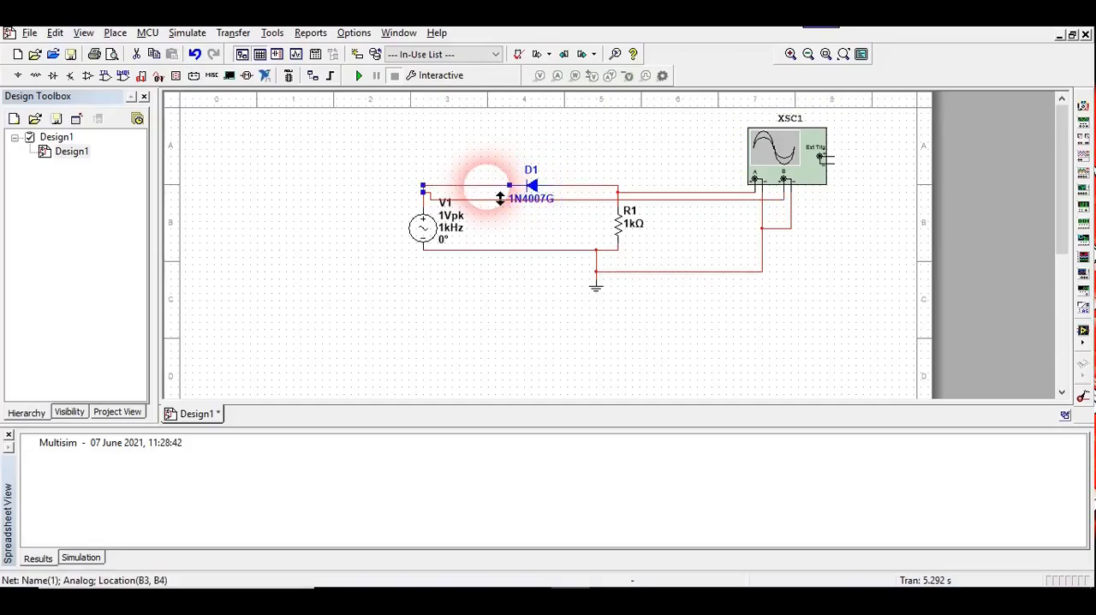
pyautogui.click(500, 199)
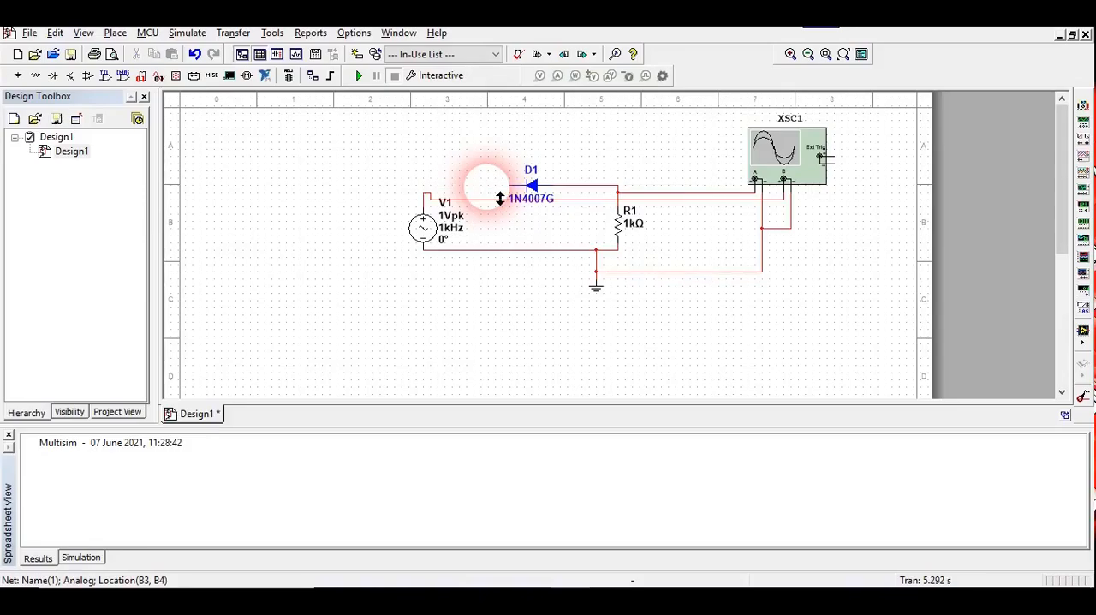
pyautogui.click(578, 187)
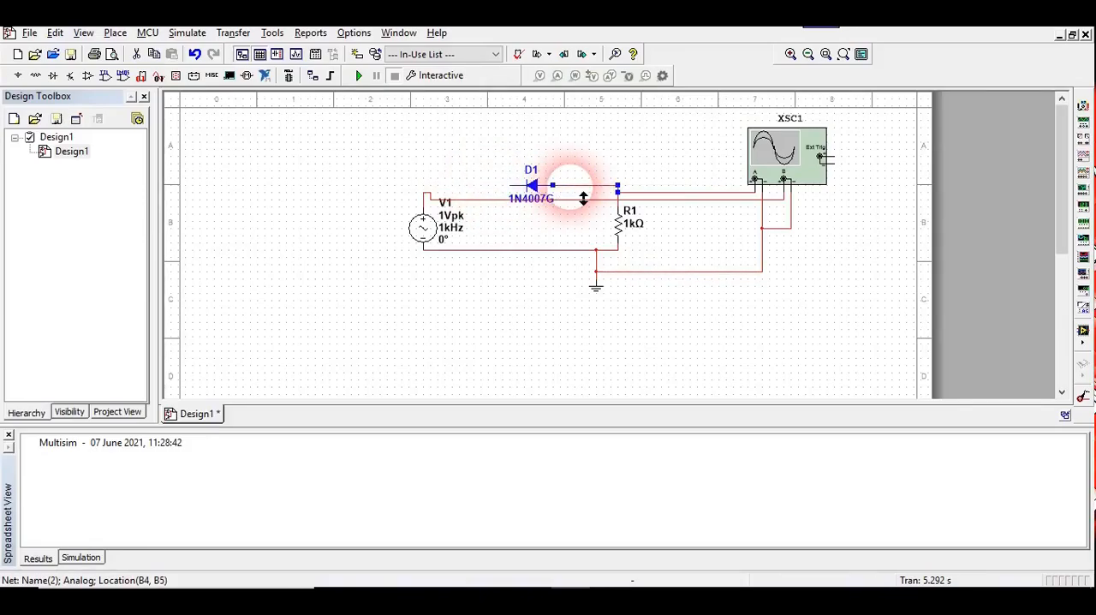
# Flip diode D1 horizontally to reverse its polarity for the negative clipper.
pyautogui.click(537, 189)
pyautogui.rightClick(540, 190)
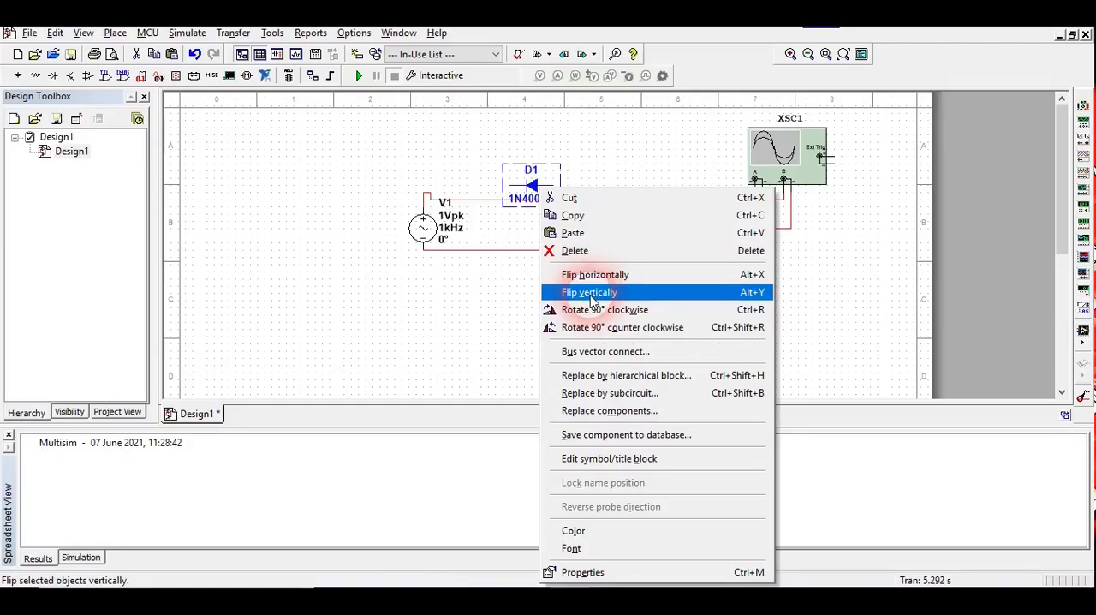
pyautogui.click(627, 274)
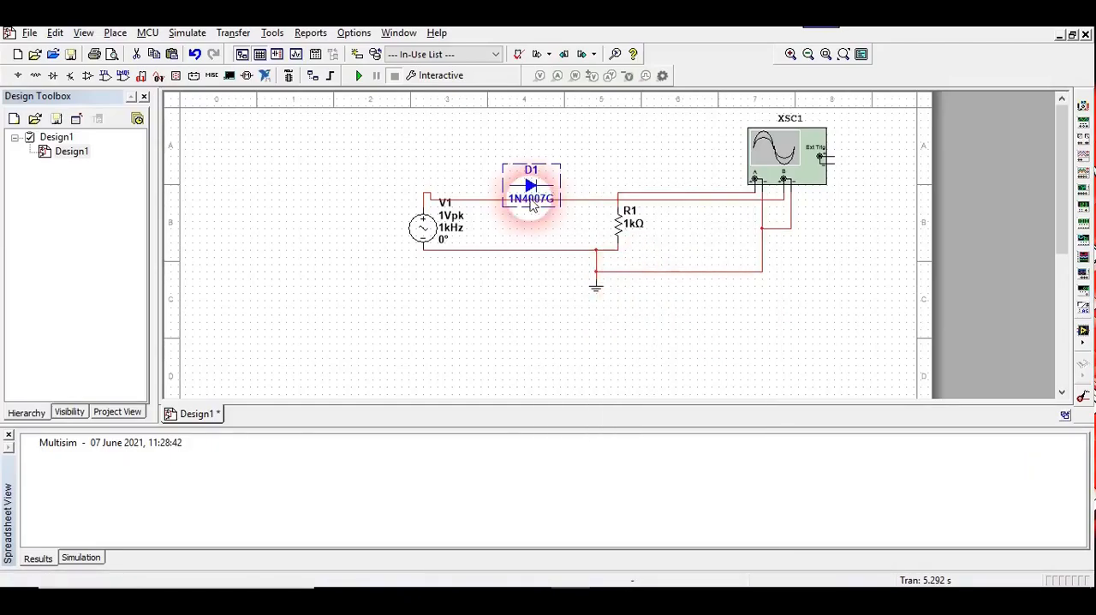
pyautogui.click(469, 175)
# Wire the flipped diode's anode to source V1 and its cathode to the top of resistor R1.
pyautogui.click(511, 185)
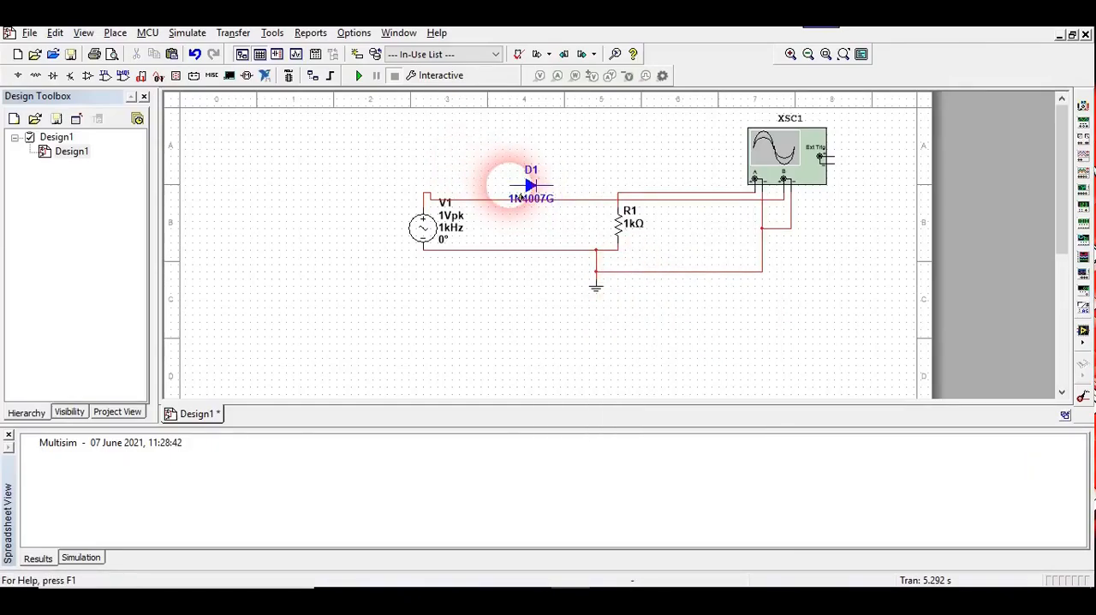
pyautogui.click(423, 192)
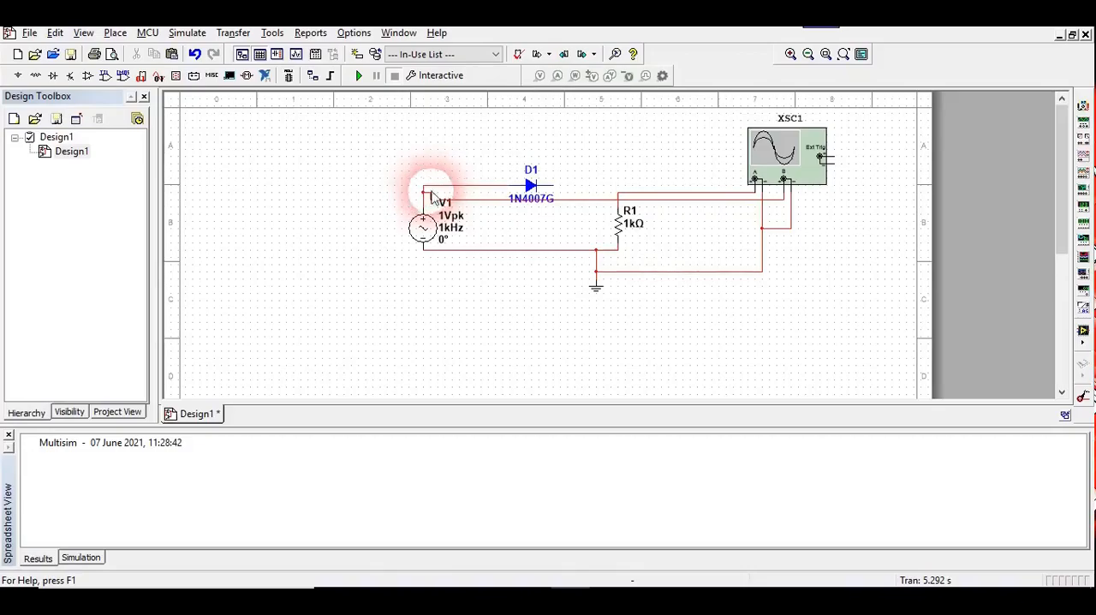
pyautogui.click(555, 185)
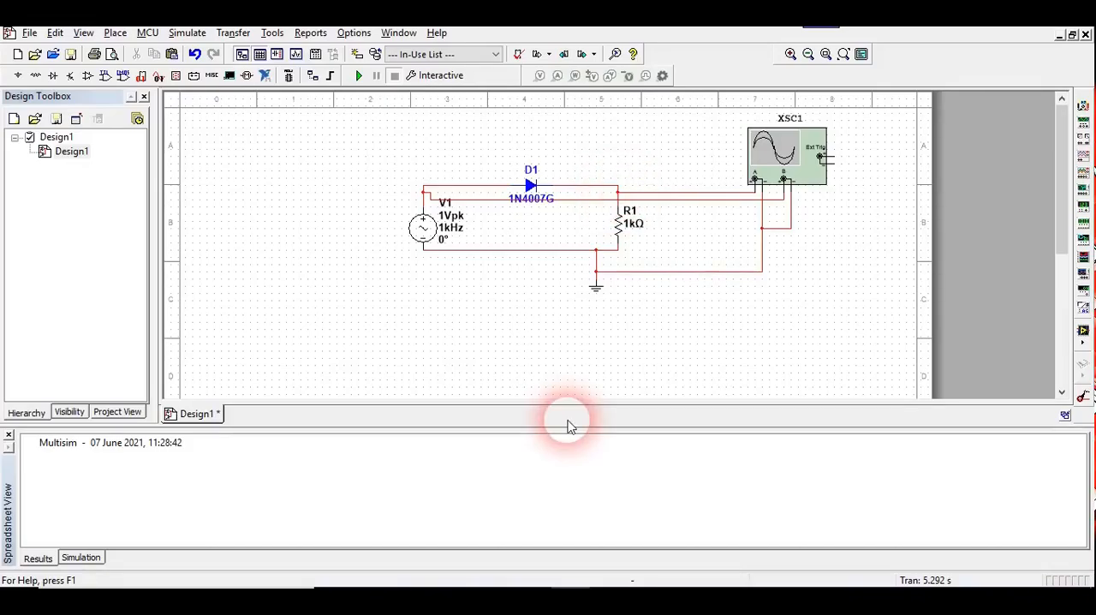
# Switch to the Word lab document and check the negative clipper's circuit diagram and expected waveforms.
pyautogui.click(538, 598)
pyautogui.moveTo(1086, 359); pyautogui.dragTo(1079, 246)
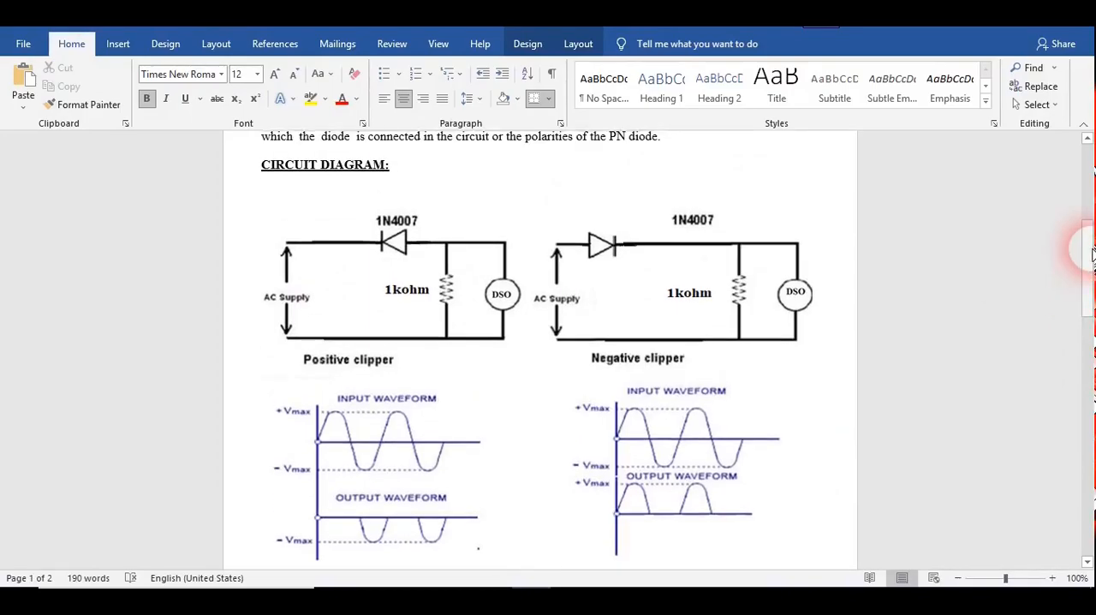
pyautogui.moveTo(1077, 310); pyautogui.dragTo(1085, 375)
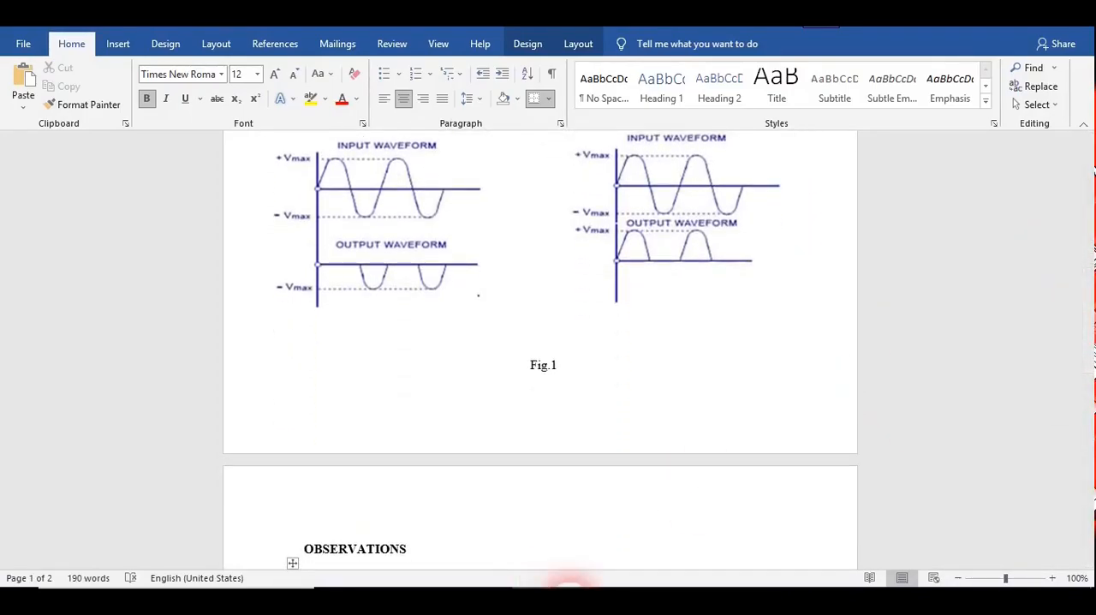
# Switch to Multisim, run the negative clipper simulation with oscilloscope XSC1 open, and pause and resume it to view the waveforms.
pyautogui.click(568, 595)
pyautogui.click(360, 76)
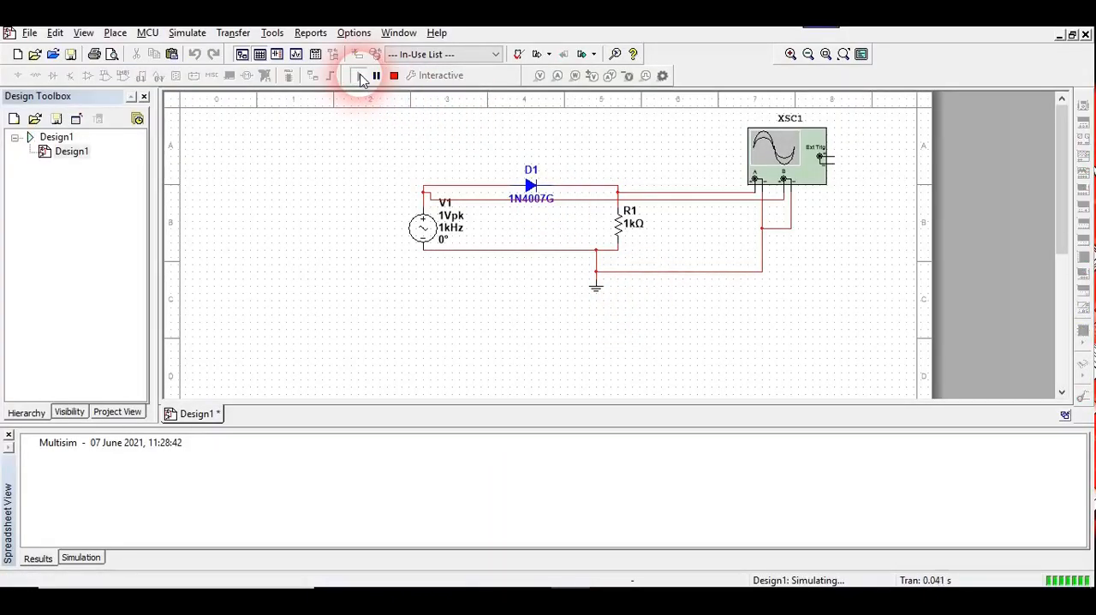
pyautogui.doubleClick(796, 160)
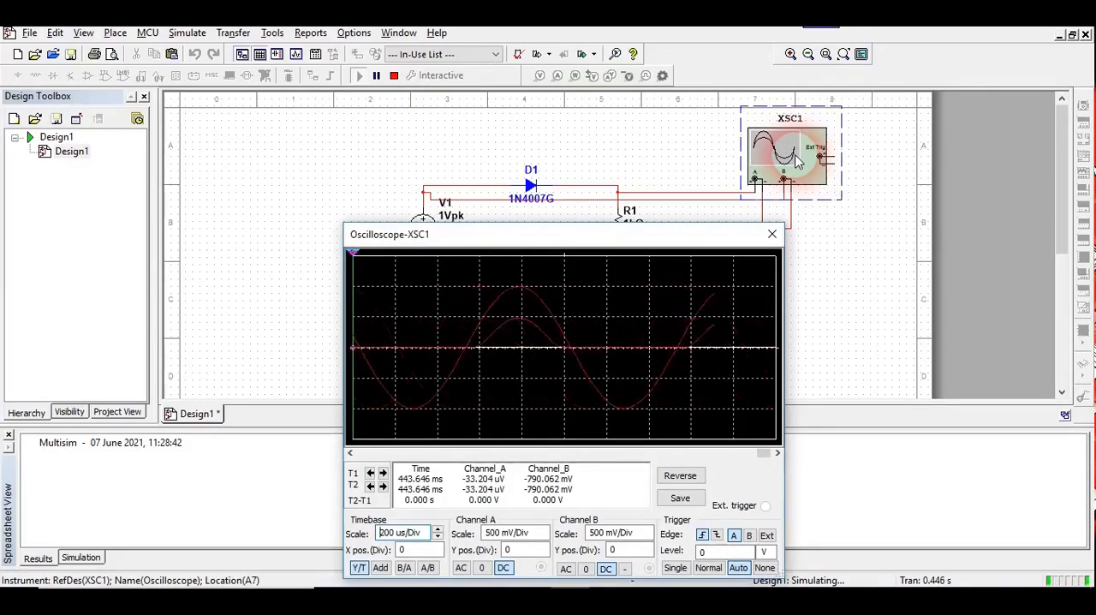
pyautogui.moveTo(629, 239); pyautogui.dragTo(608, 204)
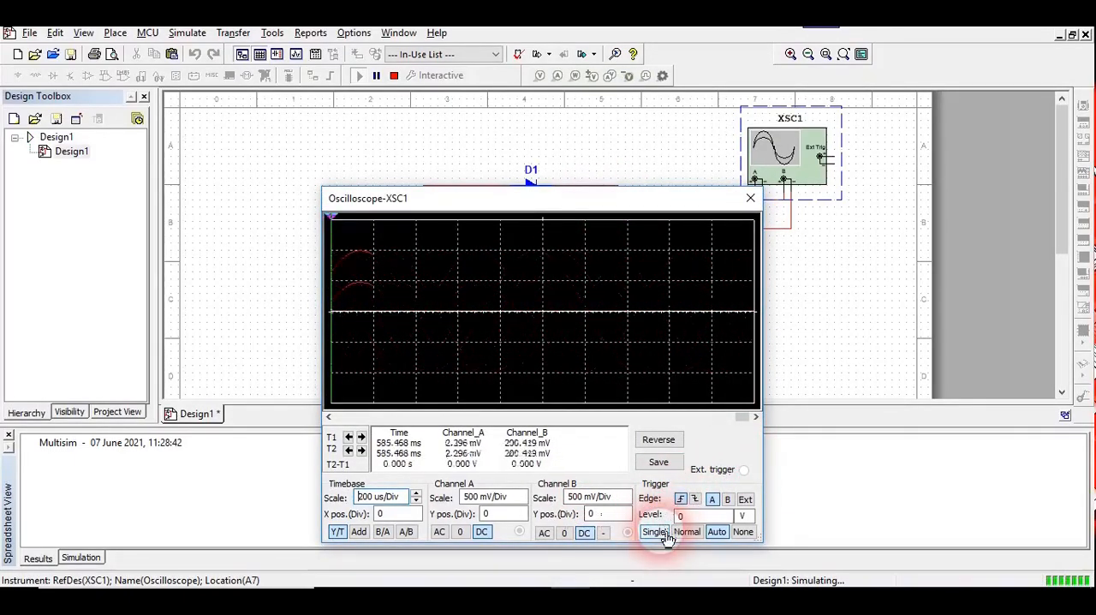
pyautogui.click(377, 77)
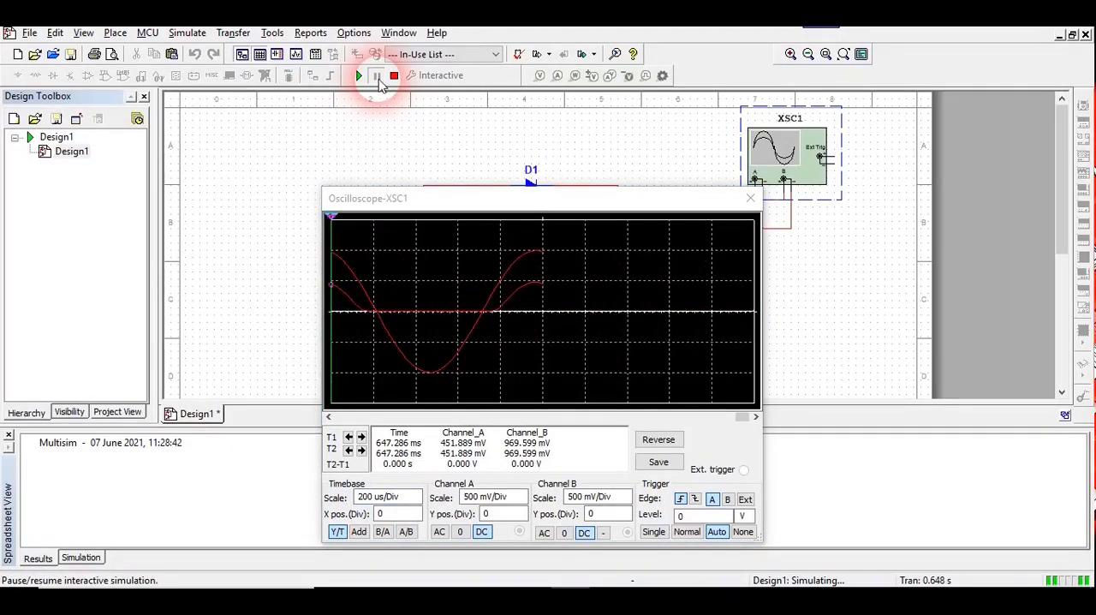
pyautogui.click(359, 76)
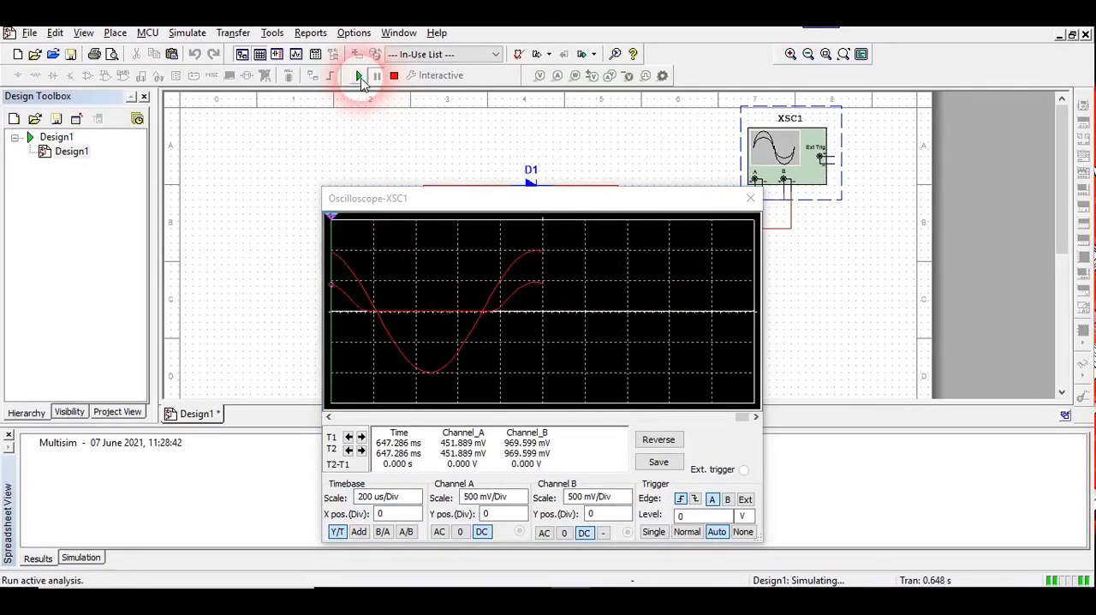
# Try the Single trigger mode on oscilloscope XSC1, and return its trigger to Auto.
pyautogui.click(604, 456)
pyautogui.click(653, 532)
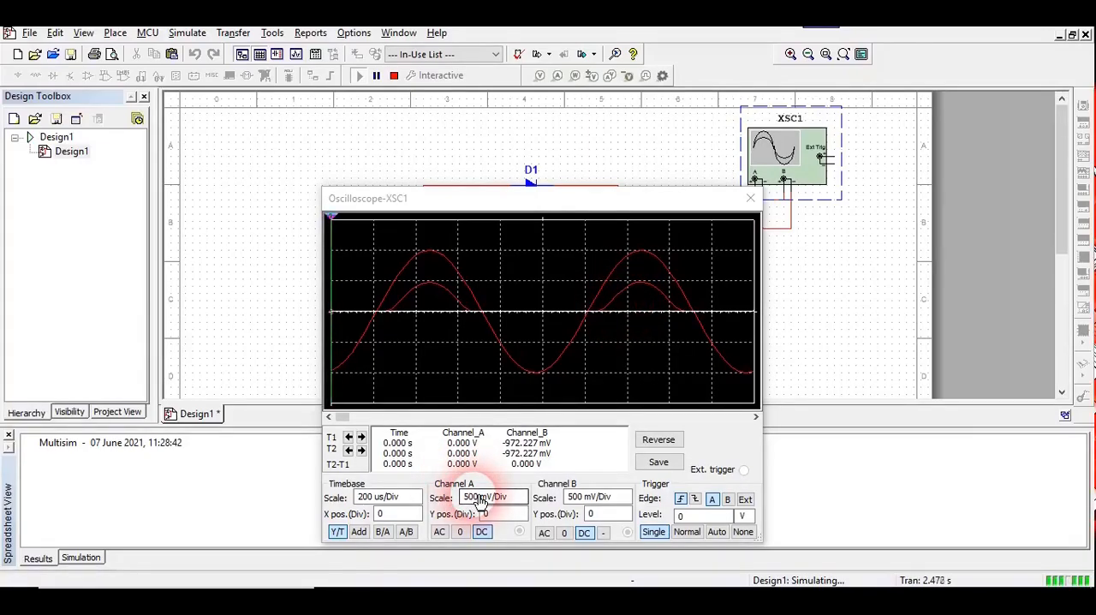
pyautogui.click(723, 534)
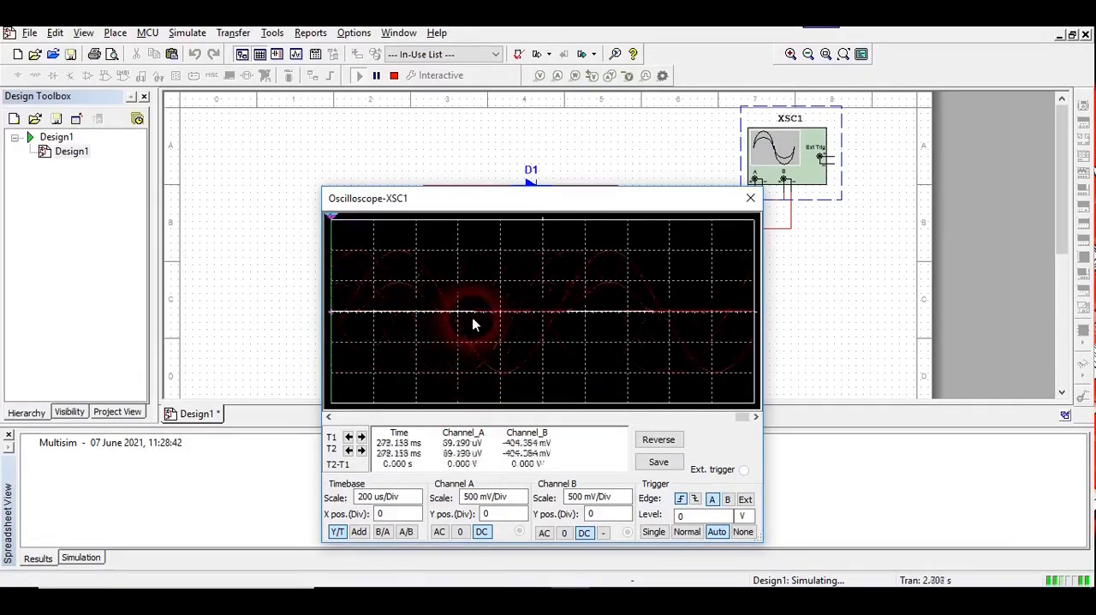
# Pause the simulation and place the two oscilloscope cursors at the start and end of the first full positive half cycle.
pyautogui.click(377, 77)
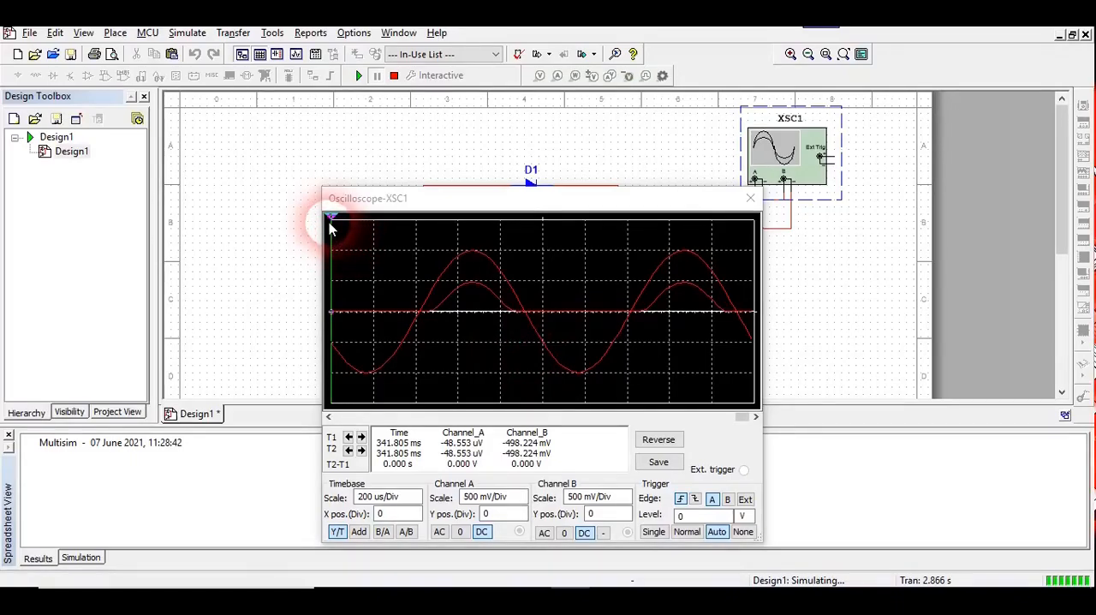
pyautogui.moveTo(333, 221); pyautogui.dragTo(421, 240)
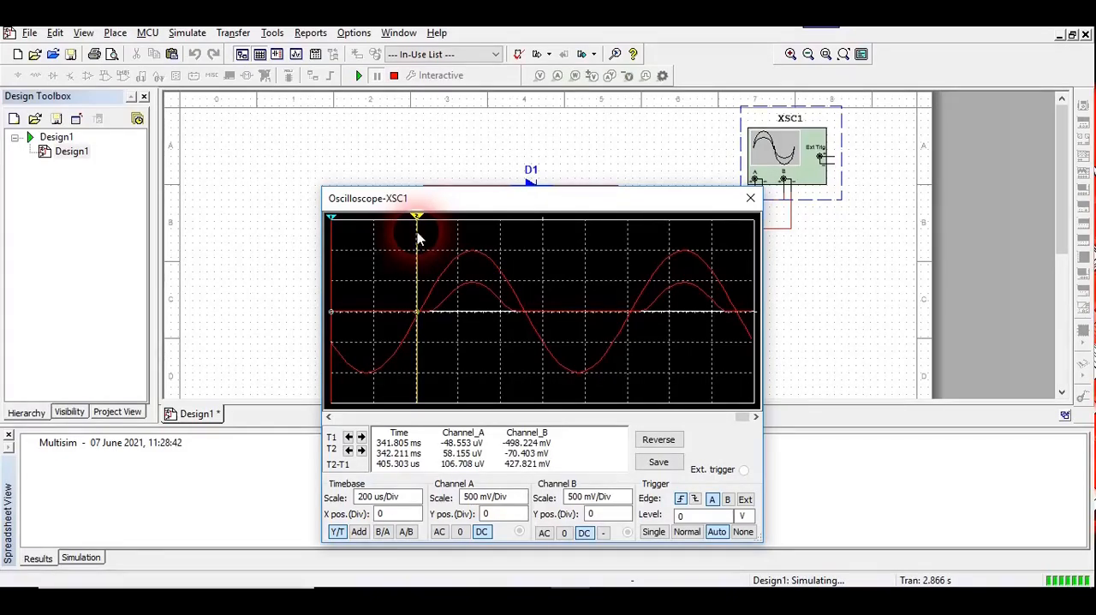
pyautogui.moveTo(332, 221); pyautogui.dragTo(529, 230)
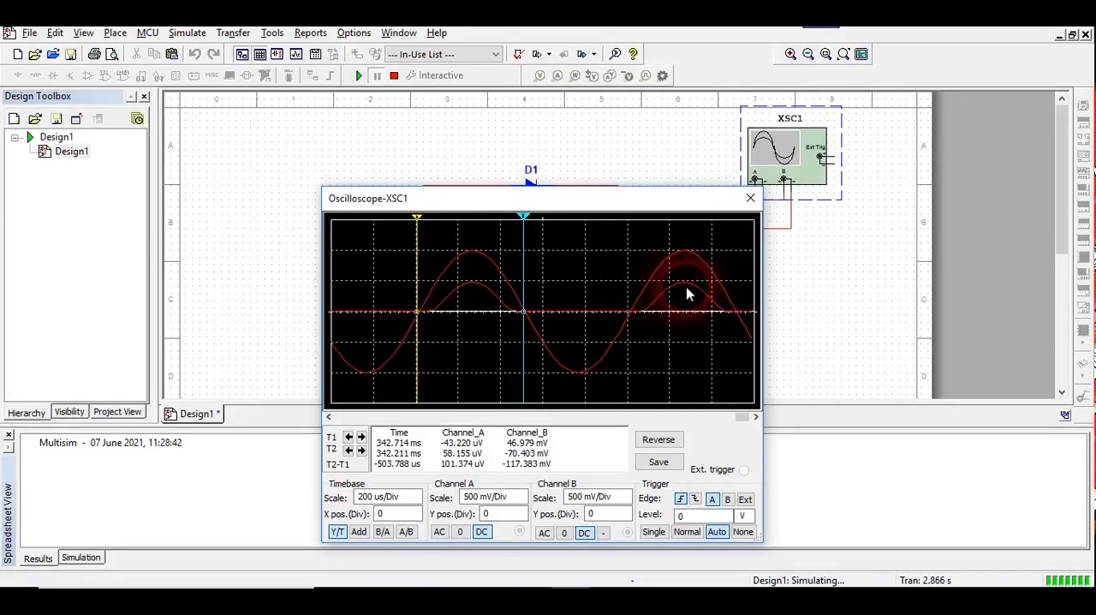
# Move the oscilloscope window aside, close it, and stop the negative clipper simulation.
pyautogui.moveTo(494, 205); pyautogui.dragTo(386, 131)
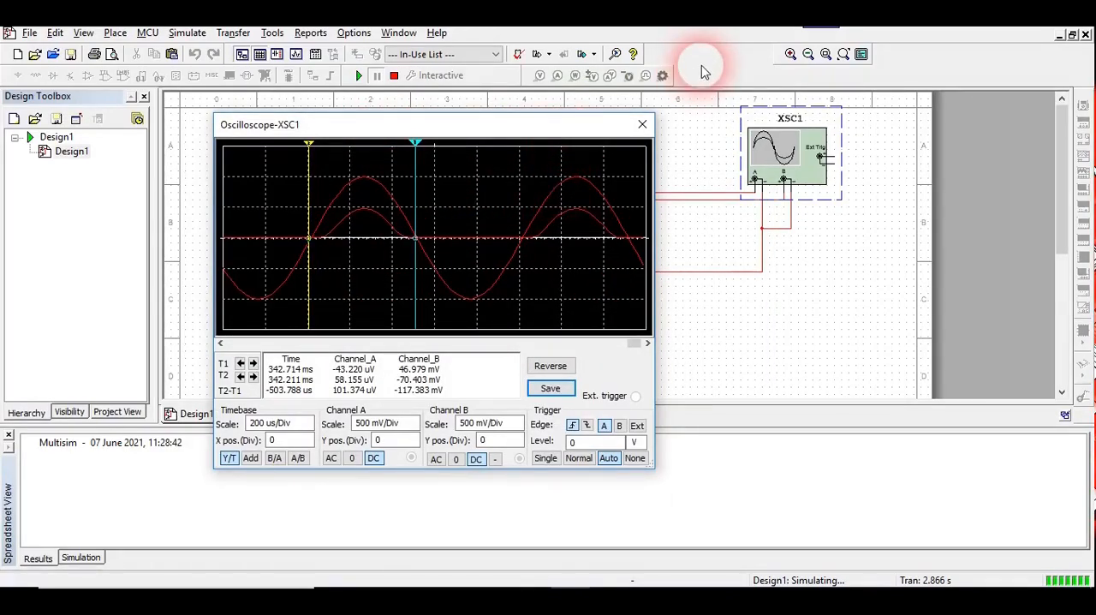
pyautogui.click(643, 126)
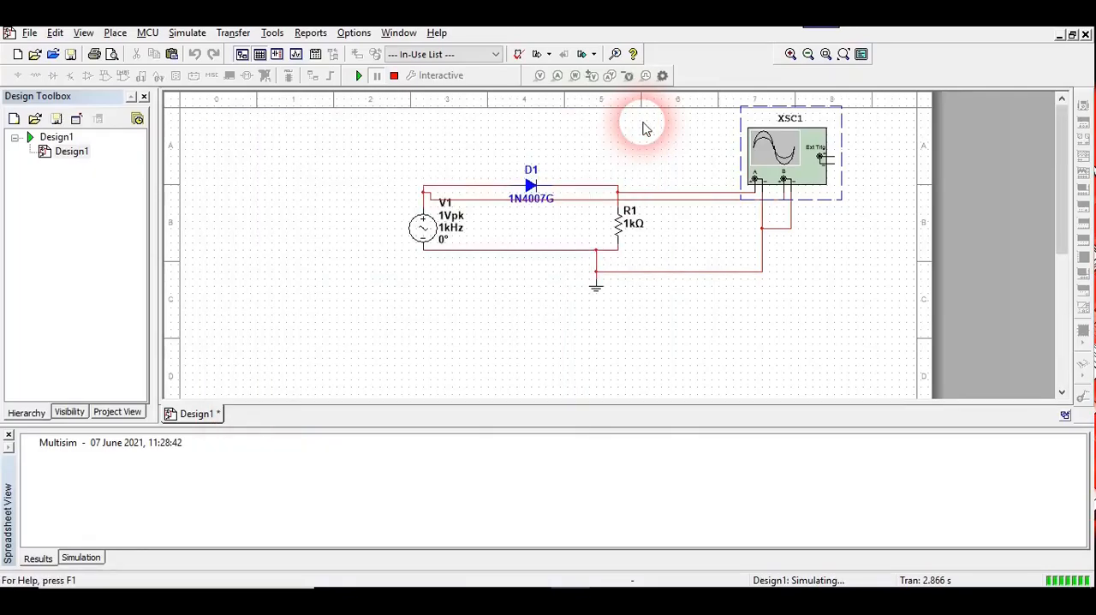
pyautogui.click(393, 76)
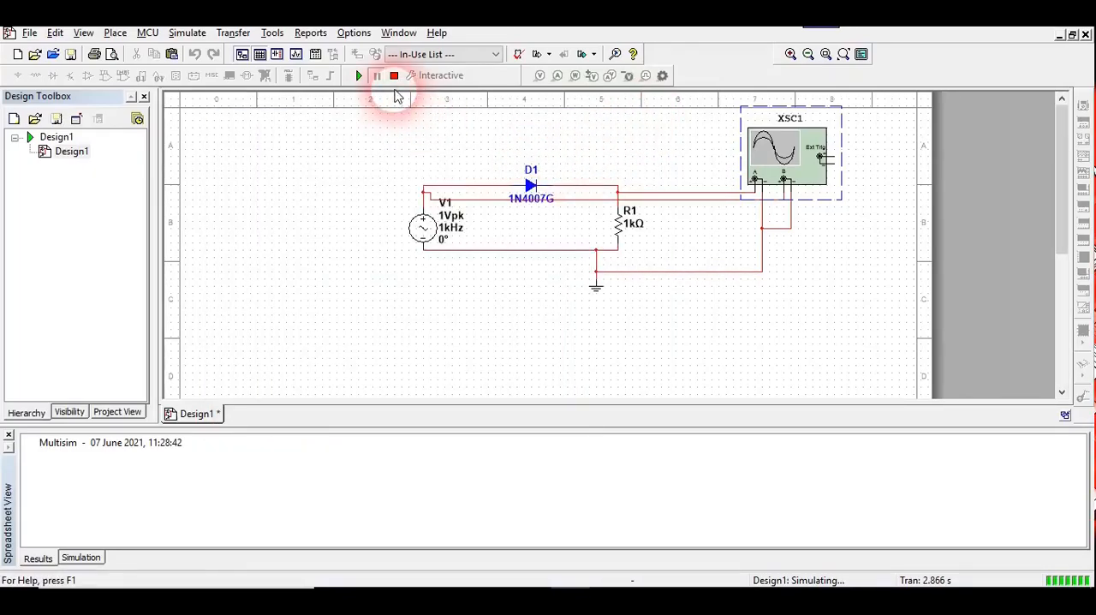
# Reopen oscilloscope XSC1 to examine the captured negative clipper waveforms, and close it again.
pyautogui.click(505, 286)
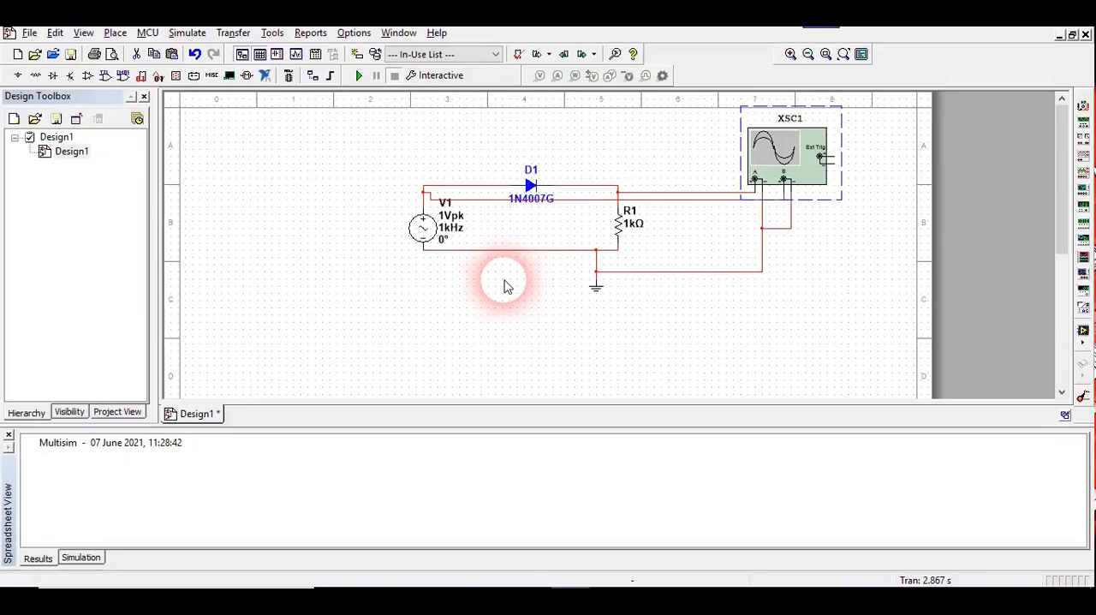
pyautogui.doubleClick(775, 161)
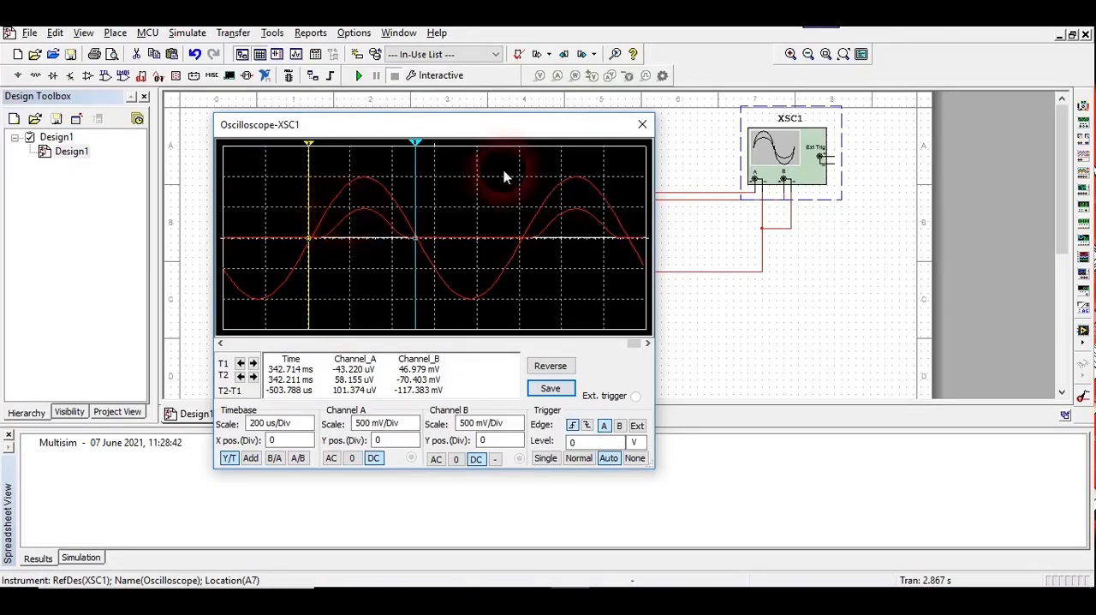
pyautogui.click(642, 127)
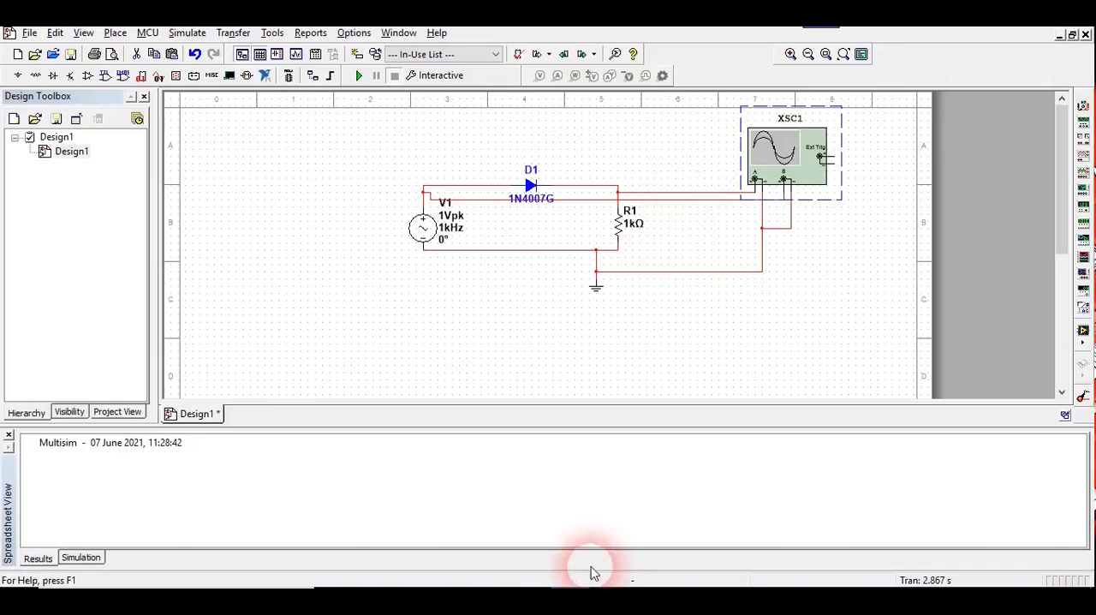
# Switch to the Word lab document and check the observations table and the expected input and output waveforms in Fig.1.
pyautogui.click(542, 591)
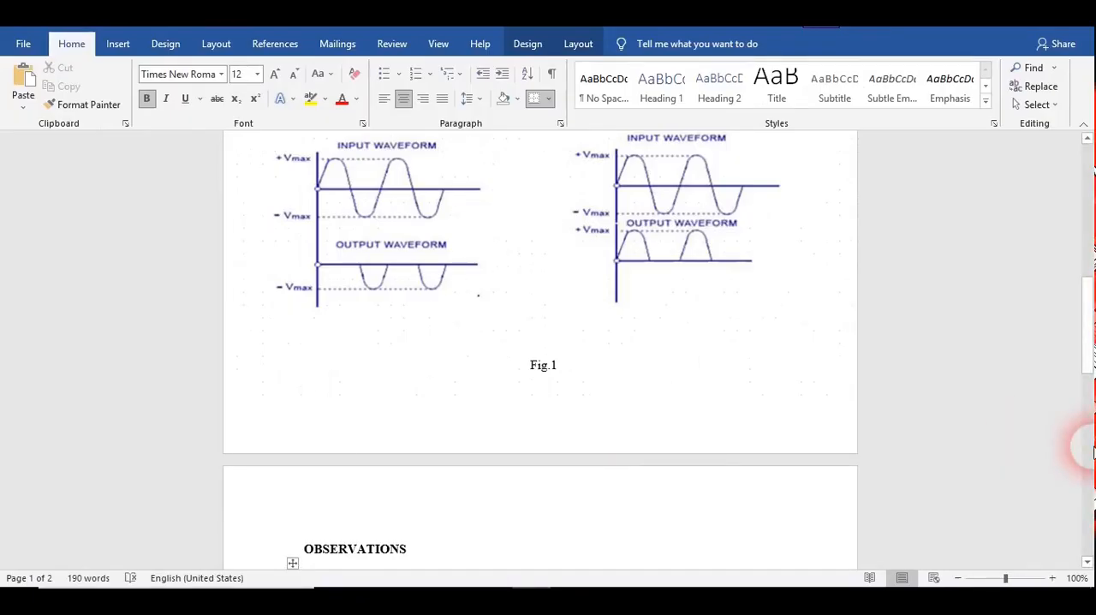
pyautogui.click(1084, 447)
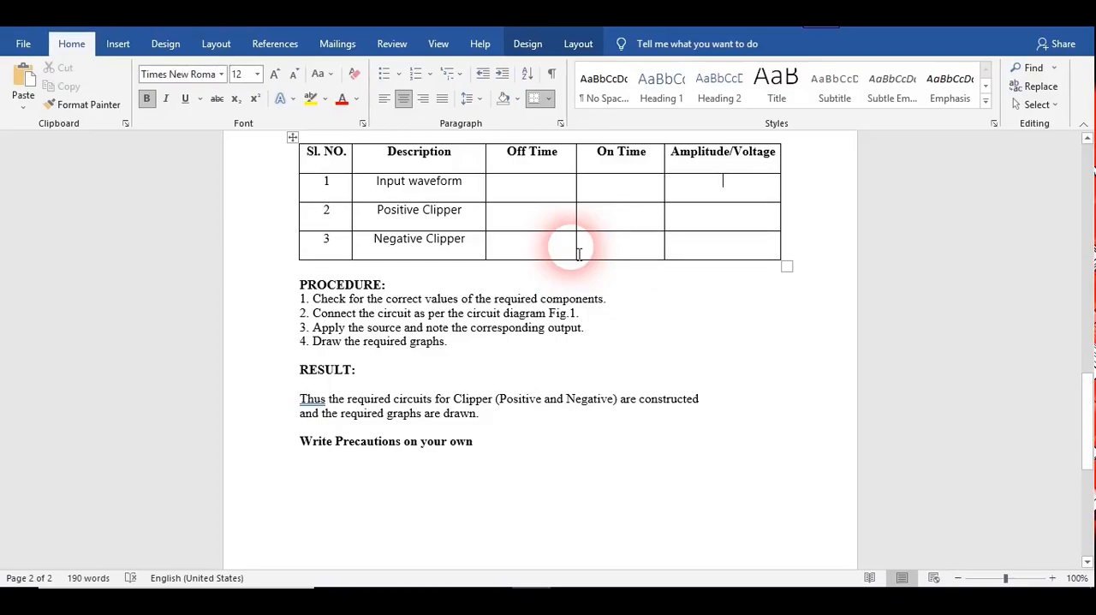
pyautogui.click(524, 223)
pyautogui.click(1087, 390)
pyautogui.moveTo(1087, 390); pyautogui.dragTo(1084, 274)
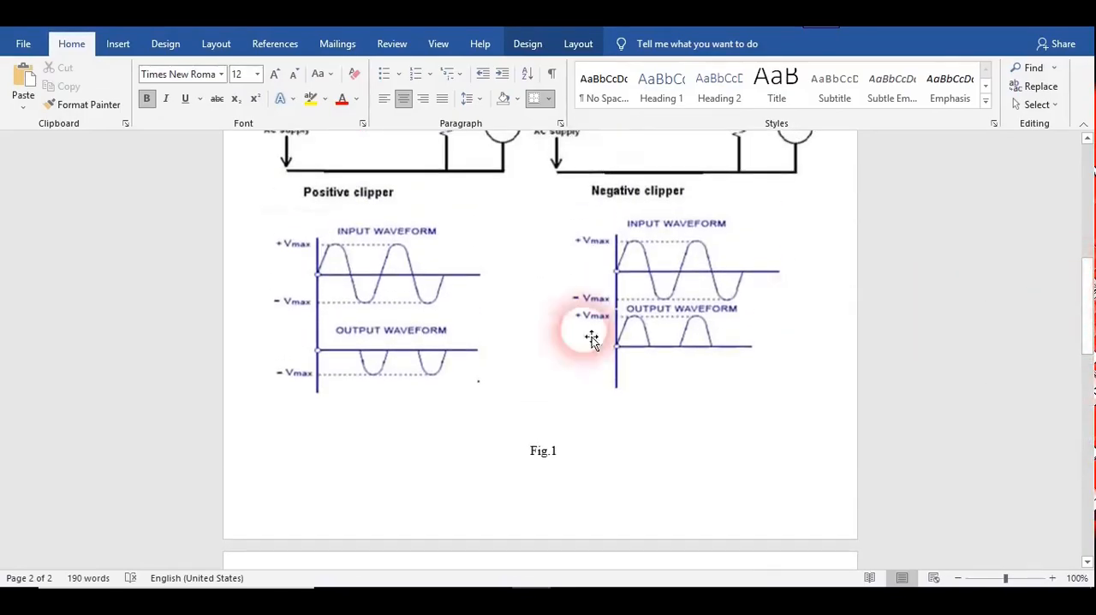
pyautogui.click(385, 359)
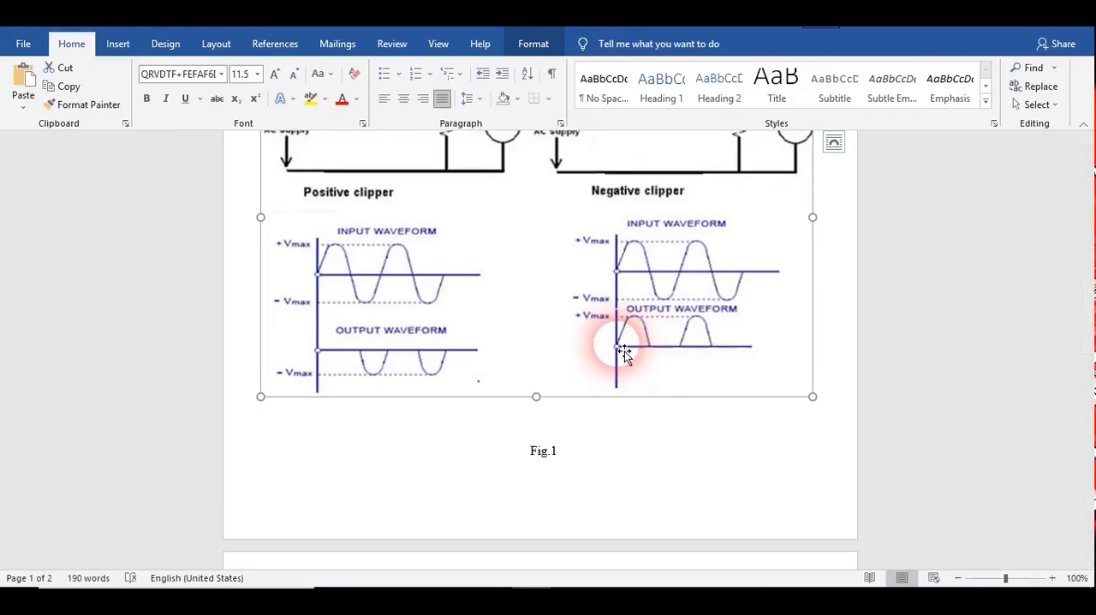
# Switch to Multisim and open oscilloscope XSC1 to compare the clipper's waveforms with the document.
pyautogui.click(582, 586)
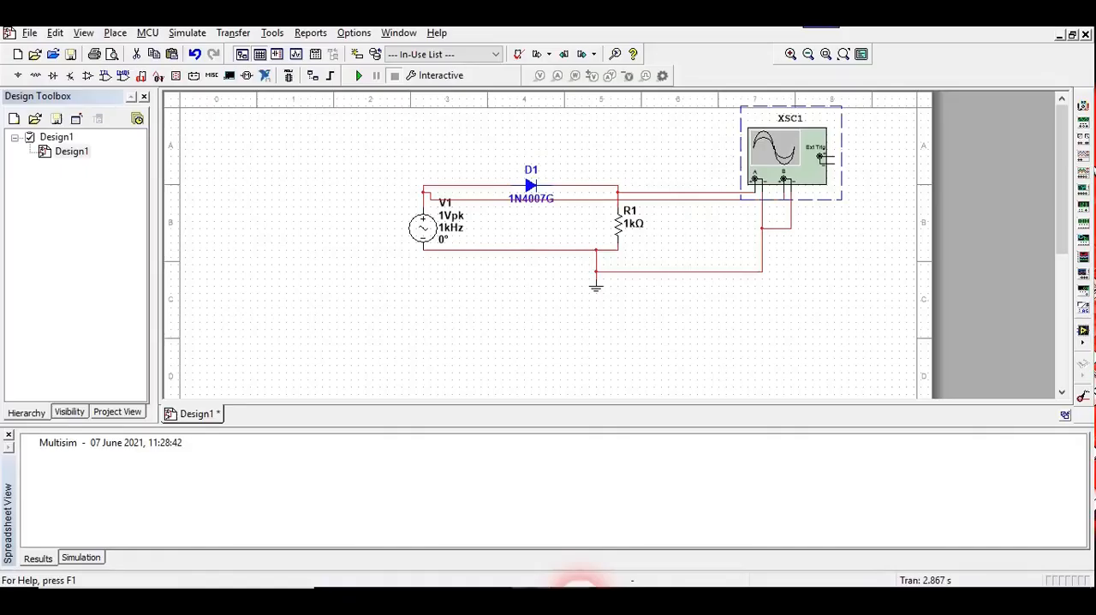
pyautogui.doubleClick(790, 168)
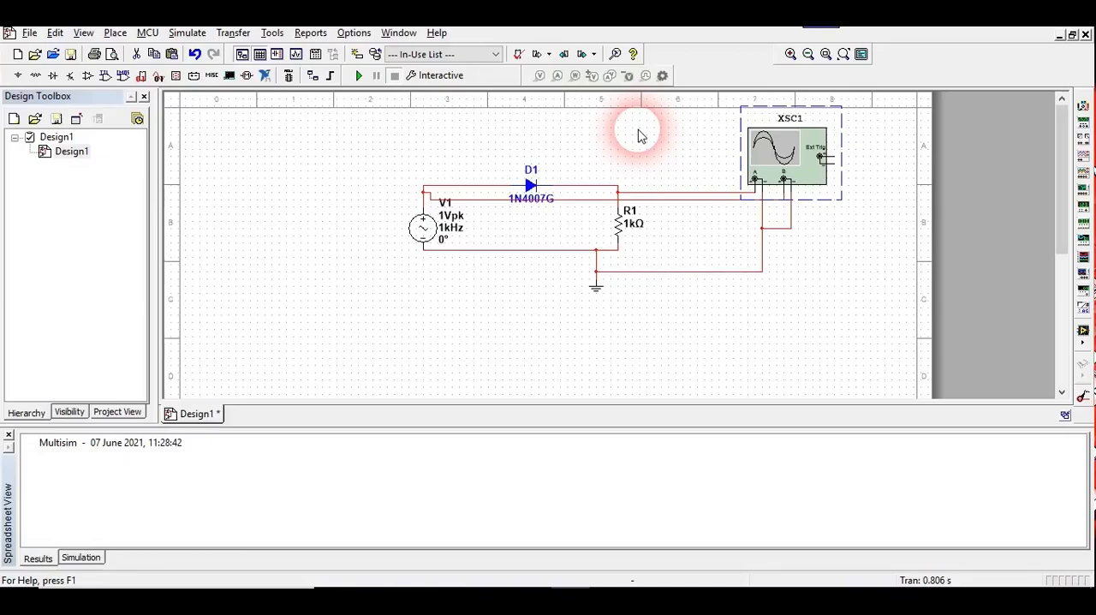
# Switch to the Word lab document and review the observations table, procedure, result and precautions note, ending at the aim and theory sections.
pyautogui.click(535, 602)
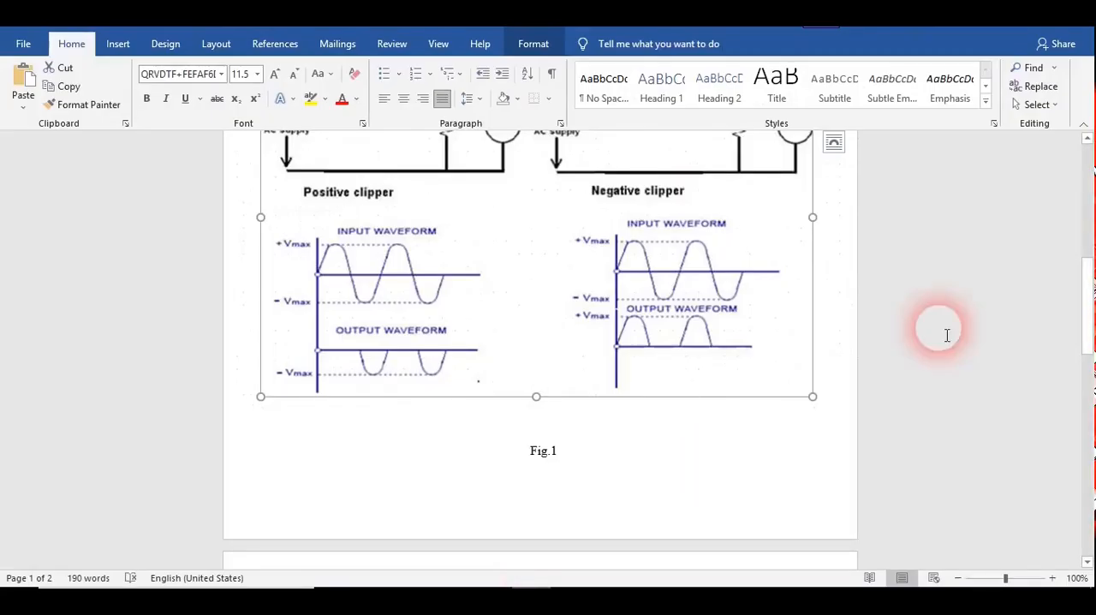
pyautogui.click(1089, 416)
pyautogui.moveTo(1089, 416); pyautogui.dragTo(1091, 434)
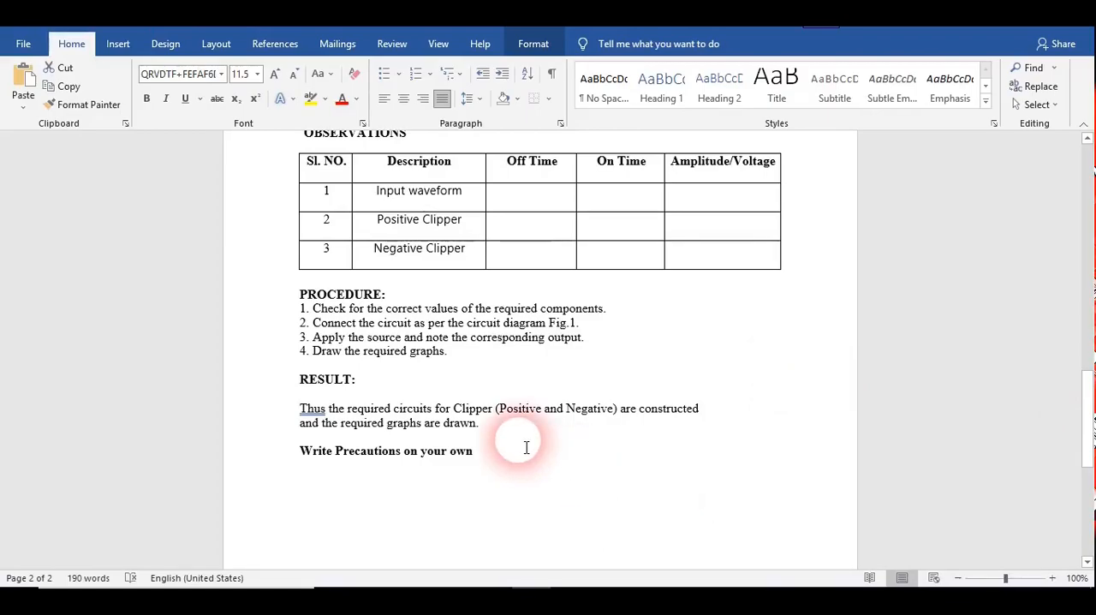
pyautogui.click(427, 432)
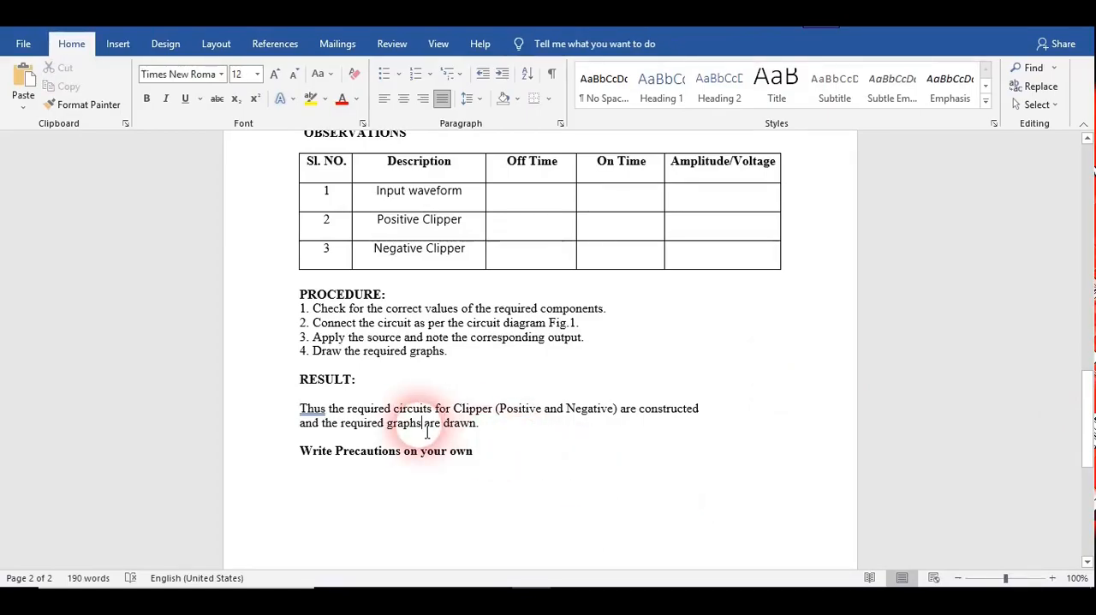
pyautogui.click(485, 430)
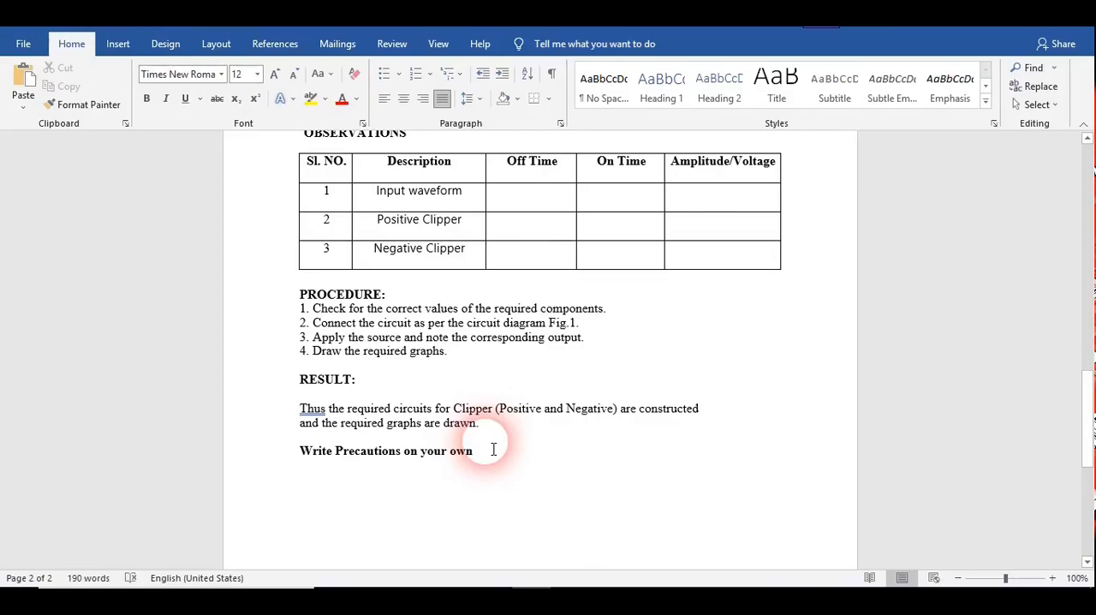
pyautogui.click(492, 462)
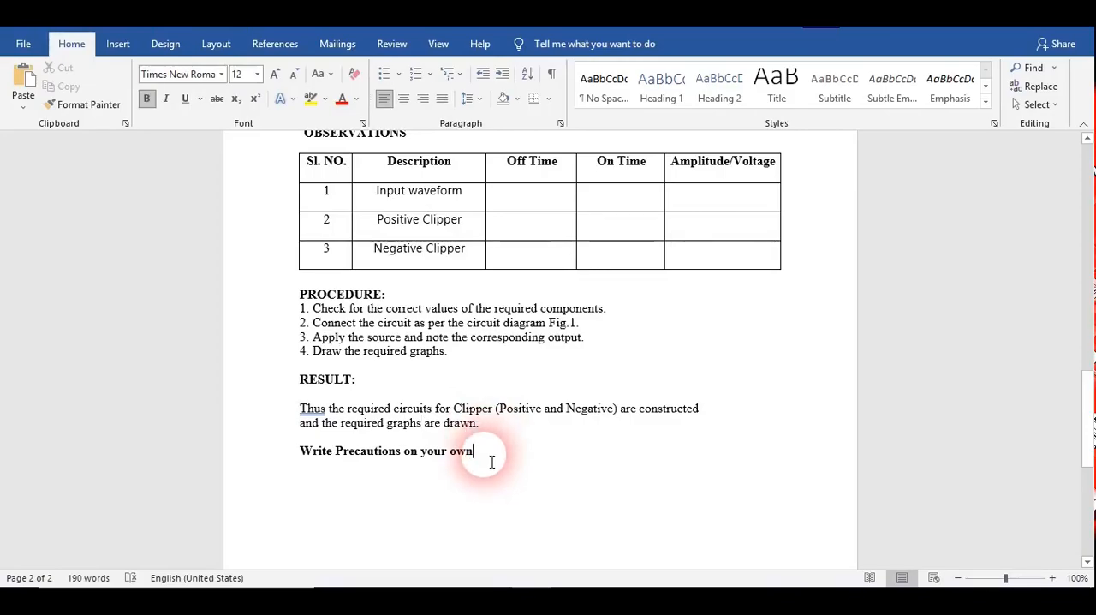
pyautogui.click(520, 406)
pyautogui.moveTo(1086, 299); pyautogui.dragTo(1086, 146)
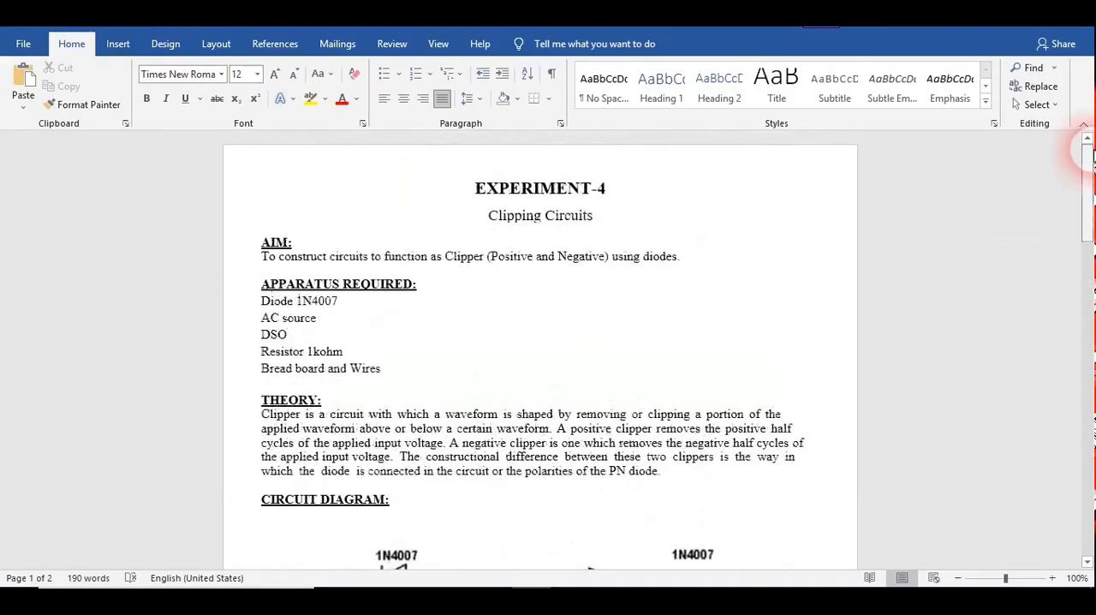
pyautogui.click(638, 415)
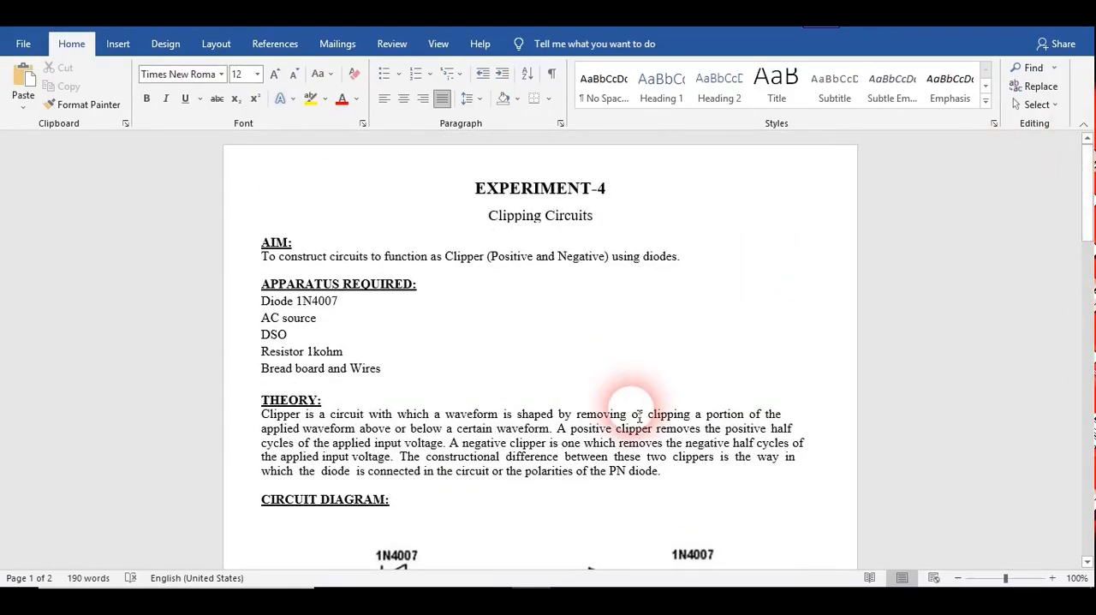